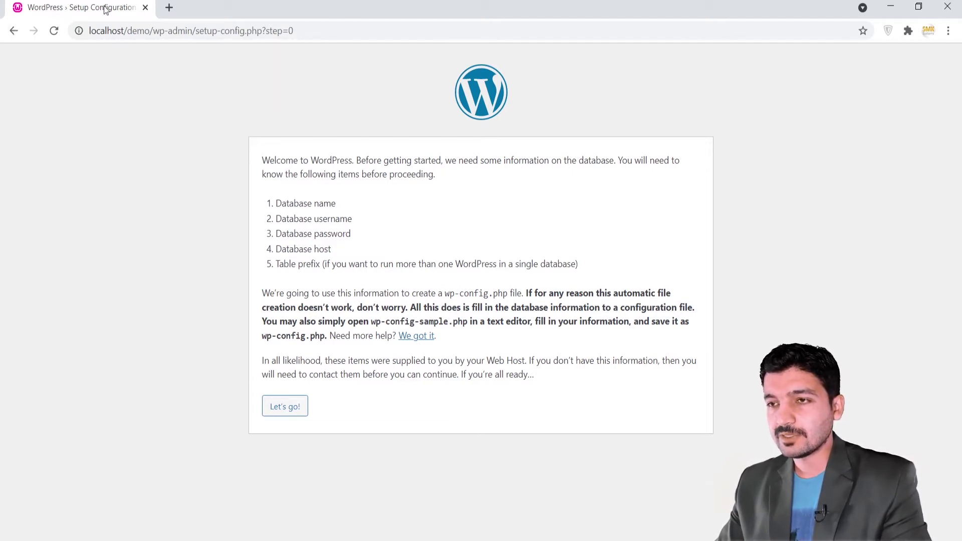
Open a new browser tab next to the WordPress setup page.
{"action": "left_click", "coordinate": [168, 8]}
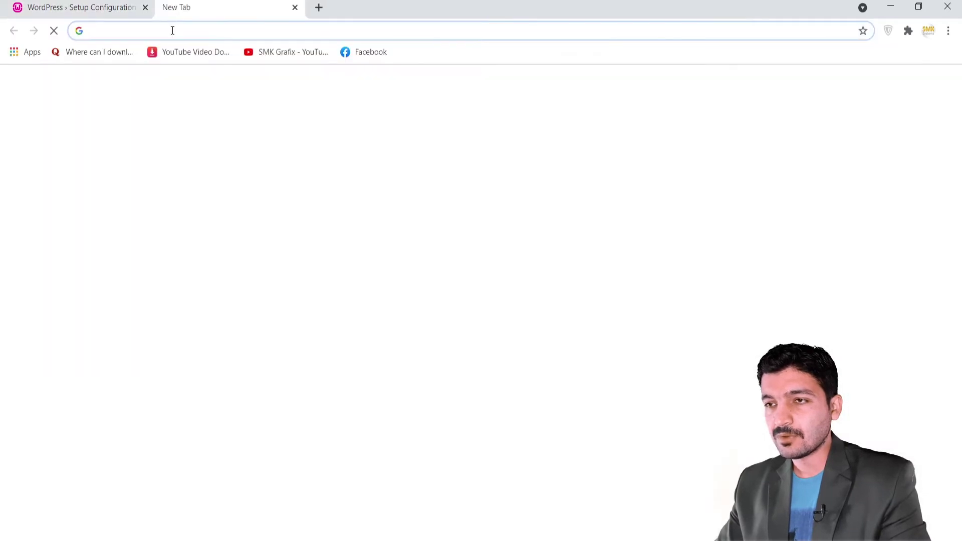
Load localhost and go to phpMyAdmin from the WampServer homepage Tools list.
{"action": "type", "text": "localhost"}
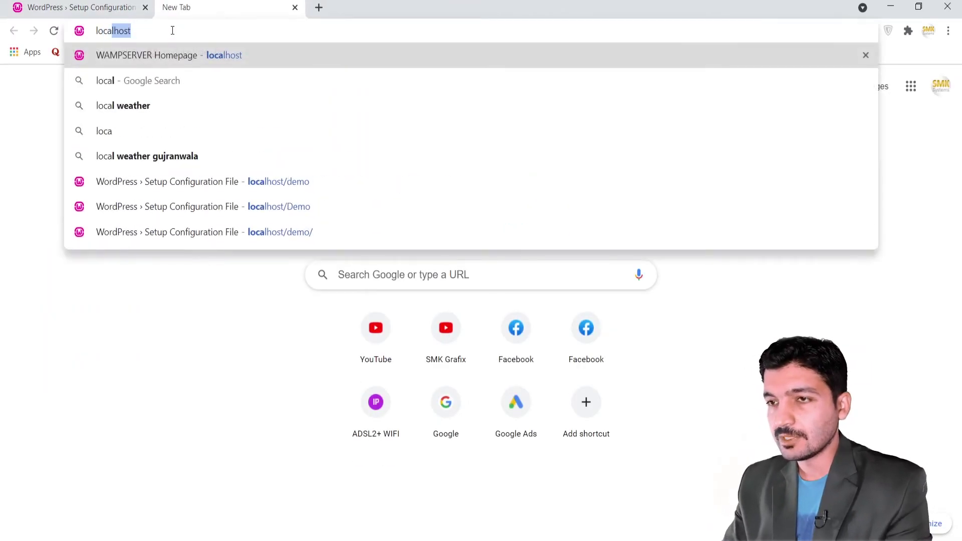
{"action": "key", "text": "Return"}
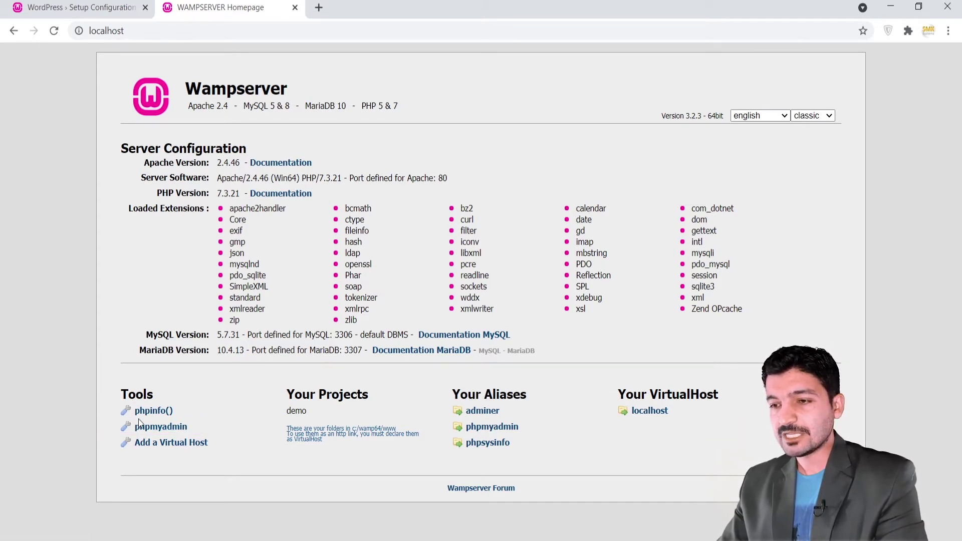
{"action": "left_click", "coordinate": [153, 426]}
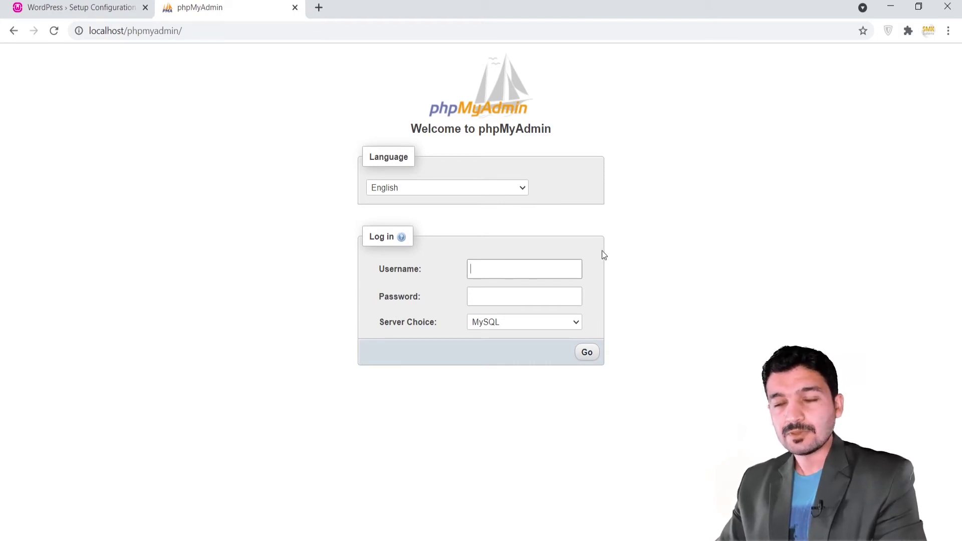
Log in to phpMyAdmin as root with a blank password.
{"action": "left_click", "coordinate": [491, 272]}
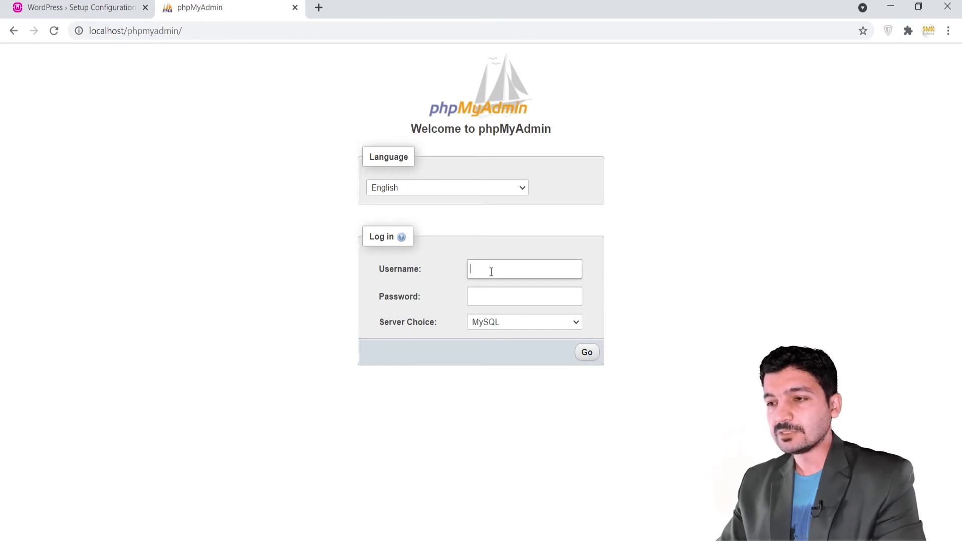
{"action": "left_click", "coordinate": [486, 269]}
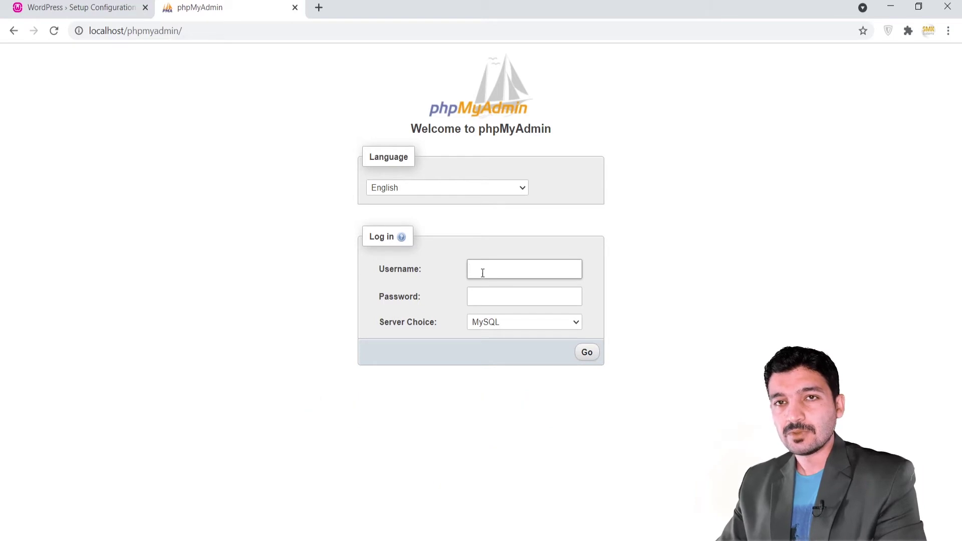
{"action": "type", "text": "root"}
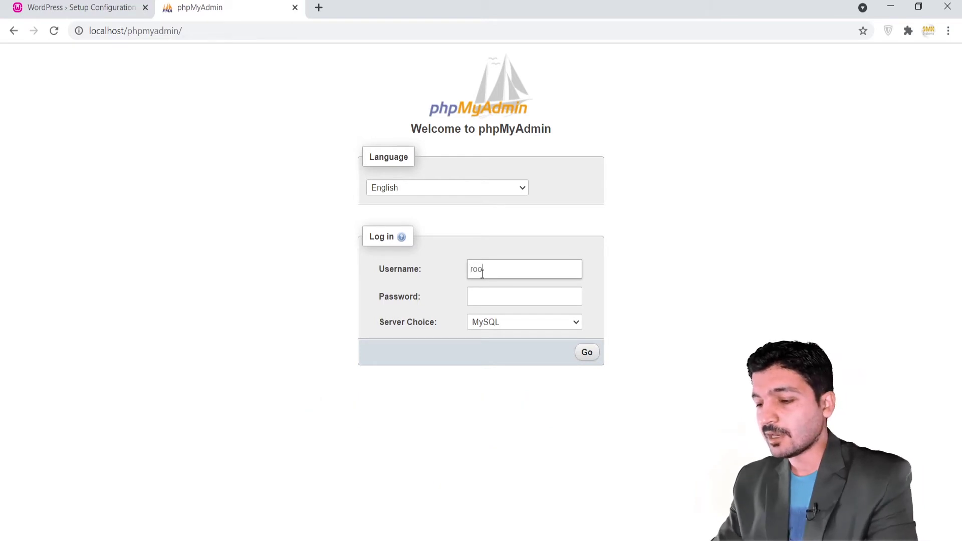
{"action": "left_click", "coordinate": [483, 297]}
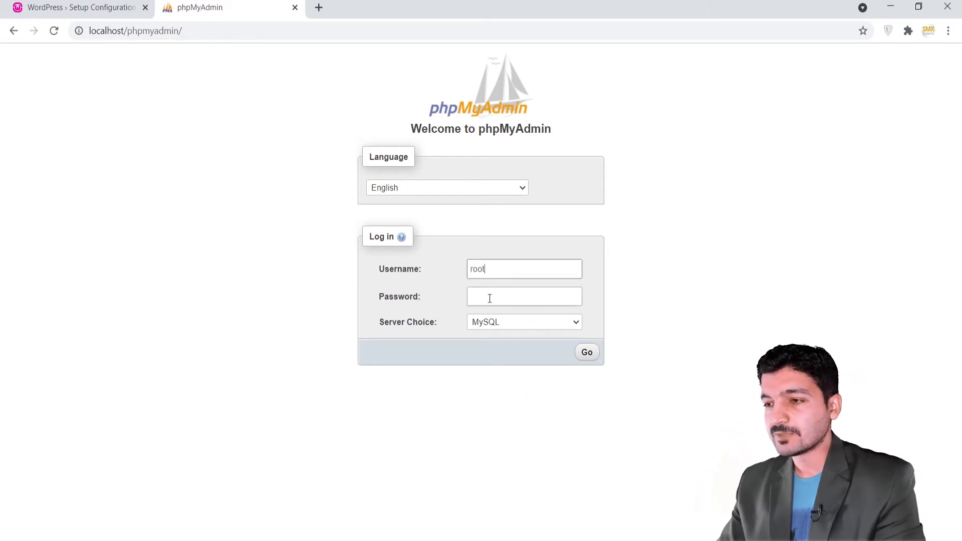
{"action": "left_click", "coordinate": [587, 353]}
{"action": "left_click", "coordinate": [587, 353]}
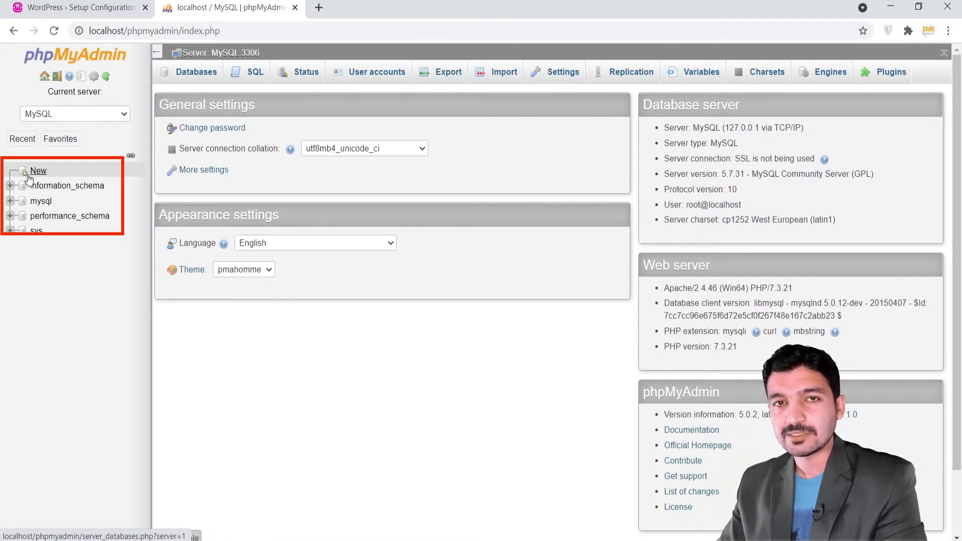
Create a new database named demo from the Databases tab.
{"action": "left_click", "coordinate": [193, 74]}
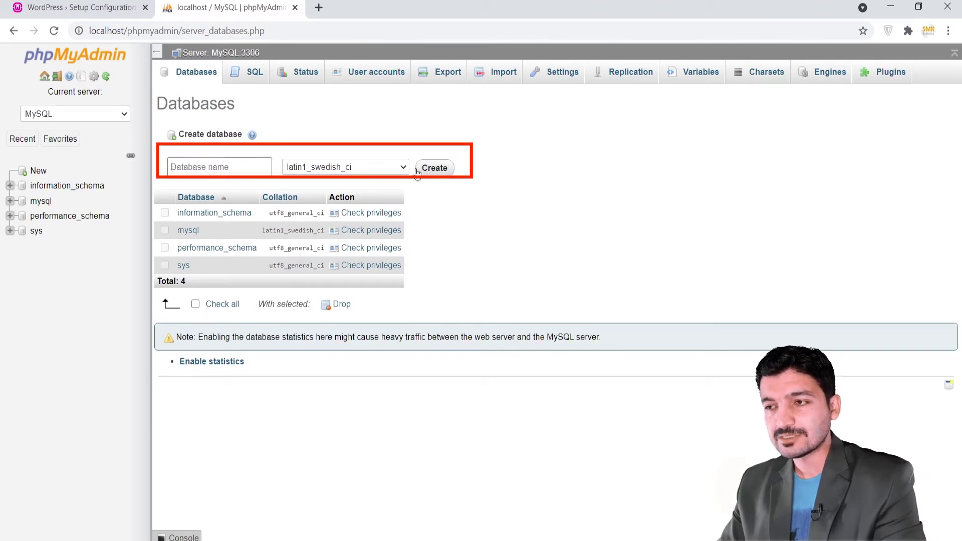
{"action": "key", "text": "Return"}
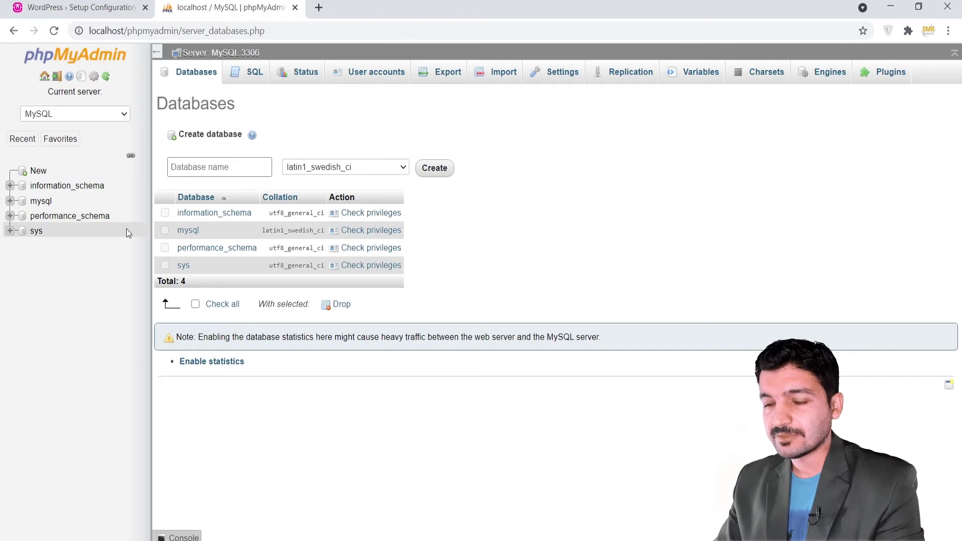
{"action": "type", "text": "demo"}
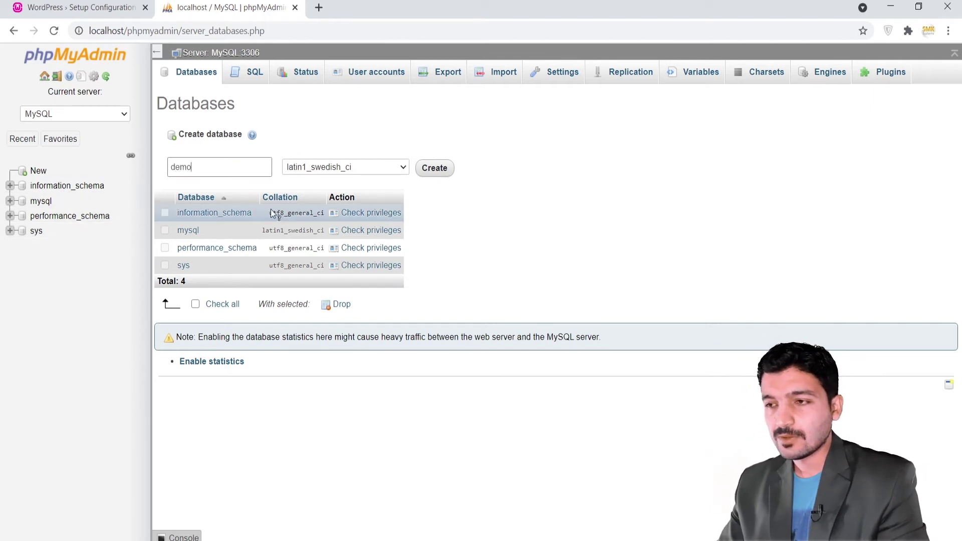
{"action": "left_click", "coordinate": [432, 173]}
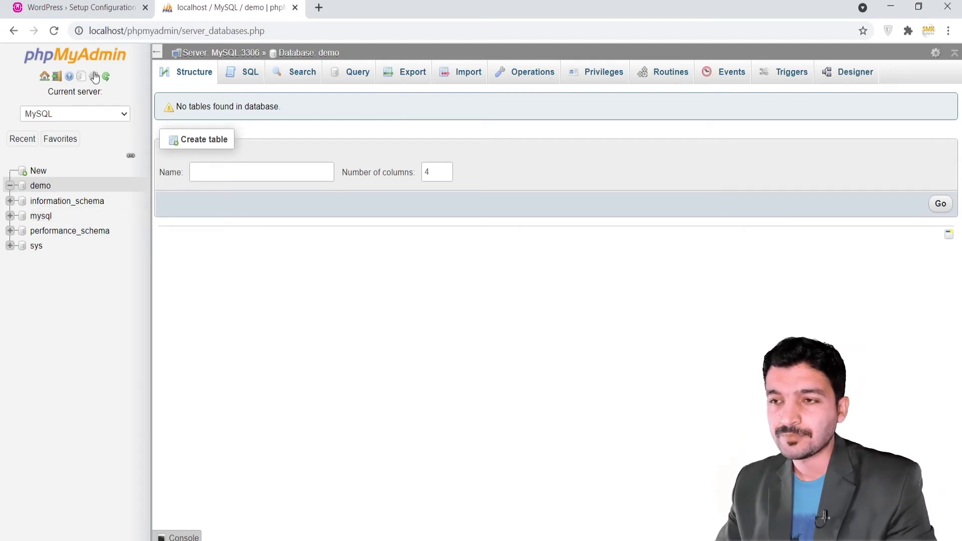
Start the WordPress database form and enter database name demo and username root.
{"action": "left_click", "coordinate": [93, 7]}
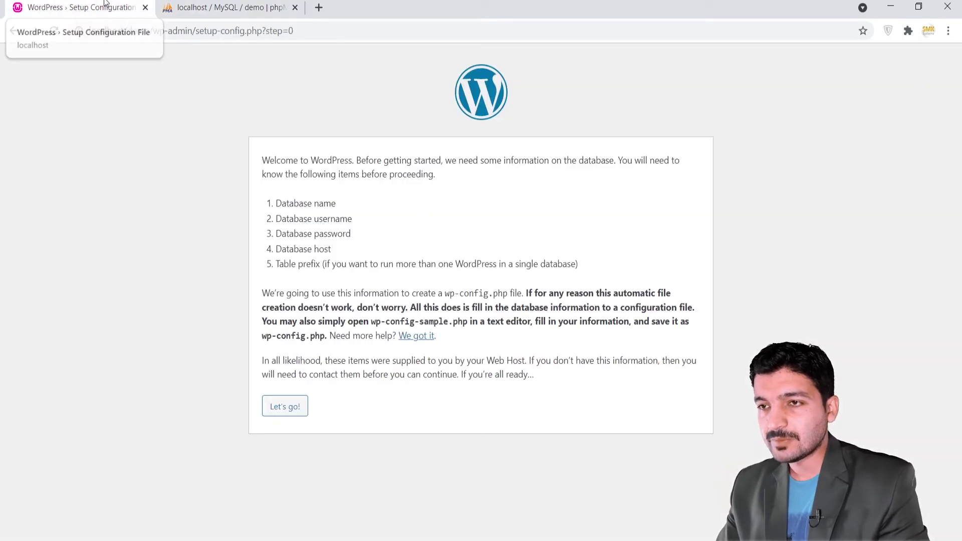
{"action": "left_click", "coordinate": [286, 408]}
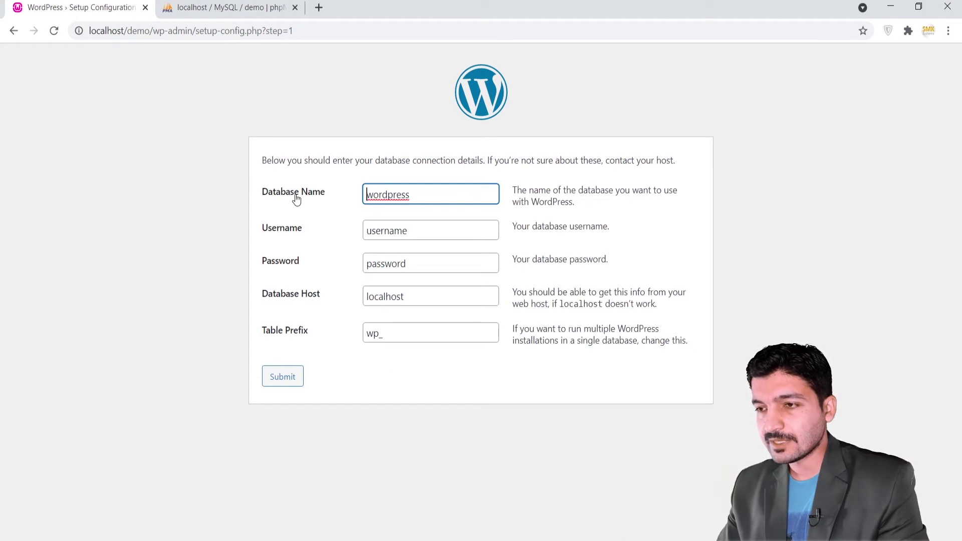
{"action": "left_click", "coordinate": [409, 194]}
{"action": "left_click_drag", "start_coordinate": [409, 195], "coordinate": [336, 199]}
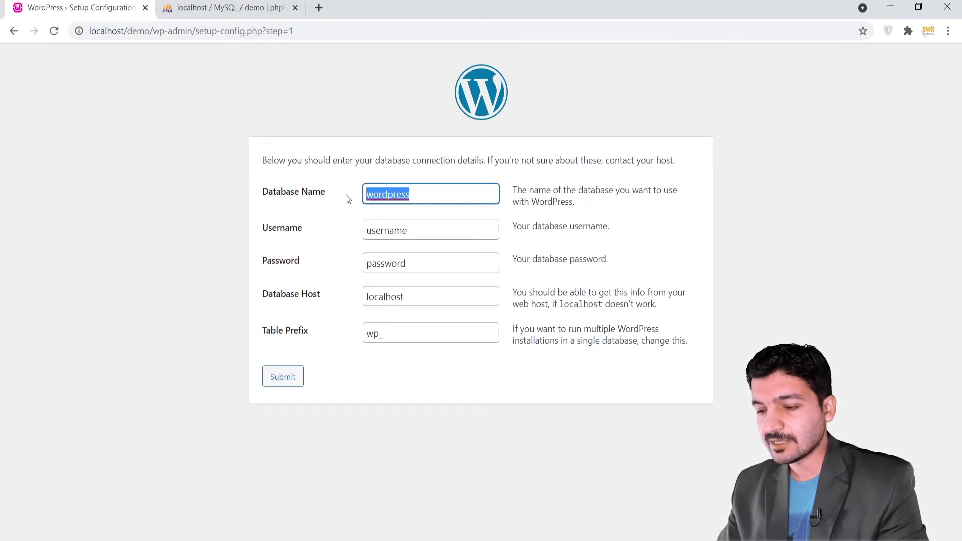
{"action": "type", "text": "demo"}
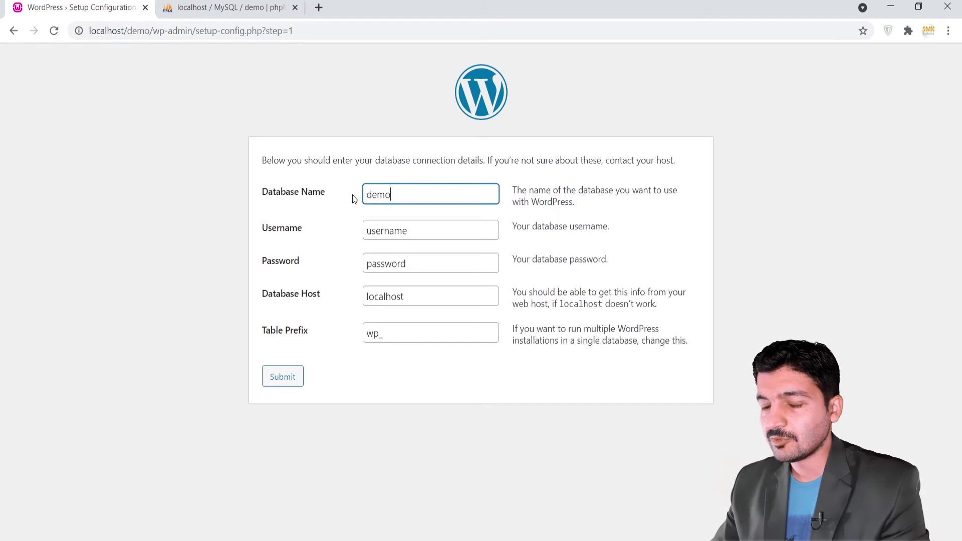
{"action": "left_click", "coordinate": [423, 232]}
{"action": "double_click", "coordinate": [423, 232]}
{"action": "type", "text": "root"}
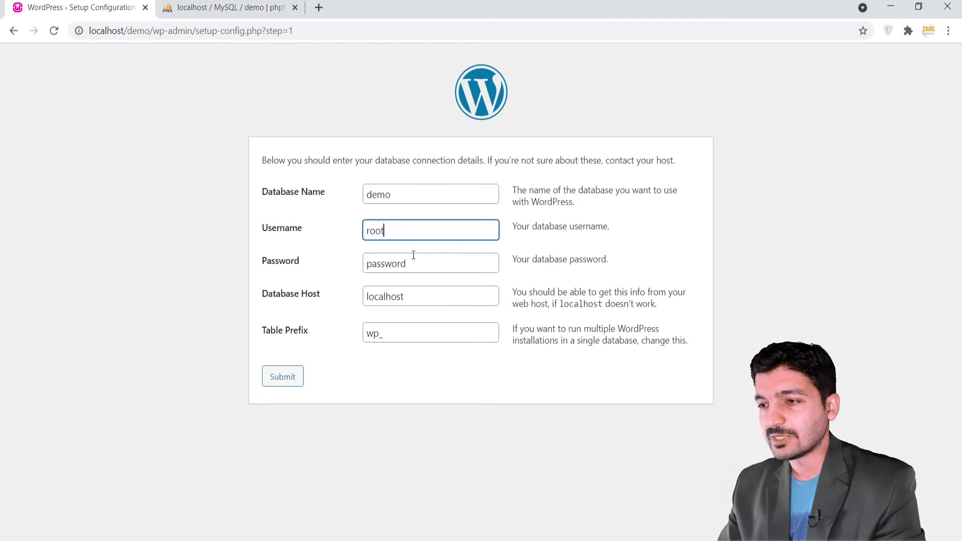
Leave the password empty, keep localhost and the wp_ prefix, and submit.
{"action": "left_click_drag", "start_coordinate": [414, 256], "coordinate": [325, 262]}
{"action": "key", "text": "BackSpace"}
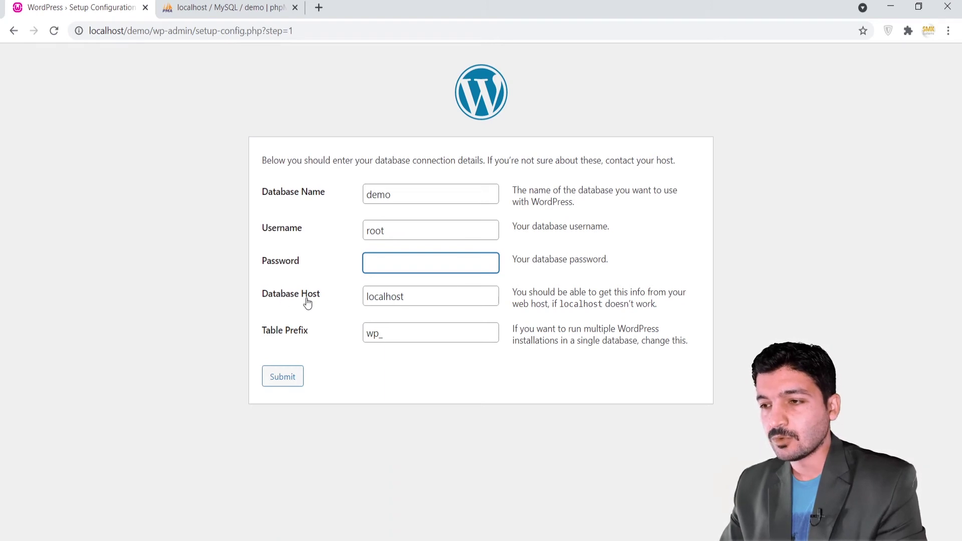
{"action": "left_click", "coordinate": [221, 7]}
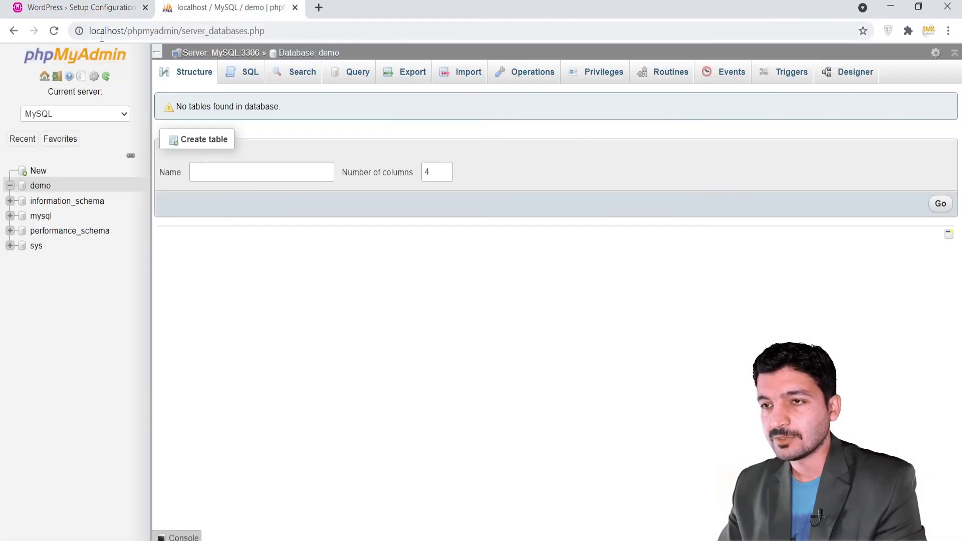
{"action": "left_click", "coordinate": [97, 7]}
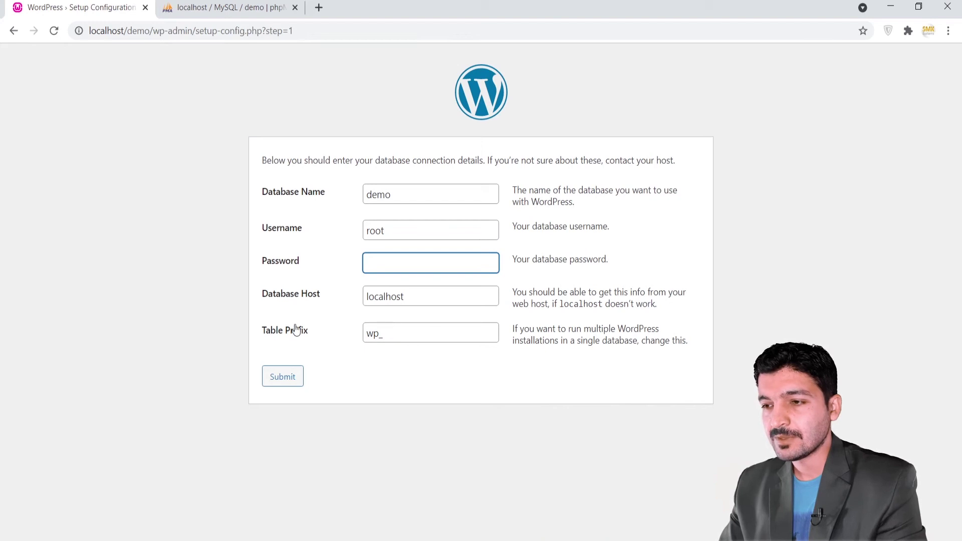
{"action": "left_click", "coordinate": [396, 335]}
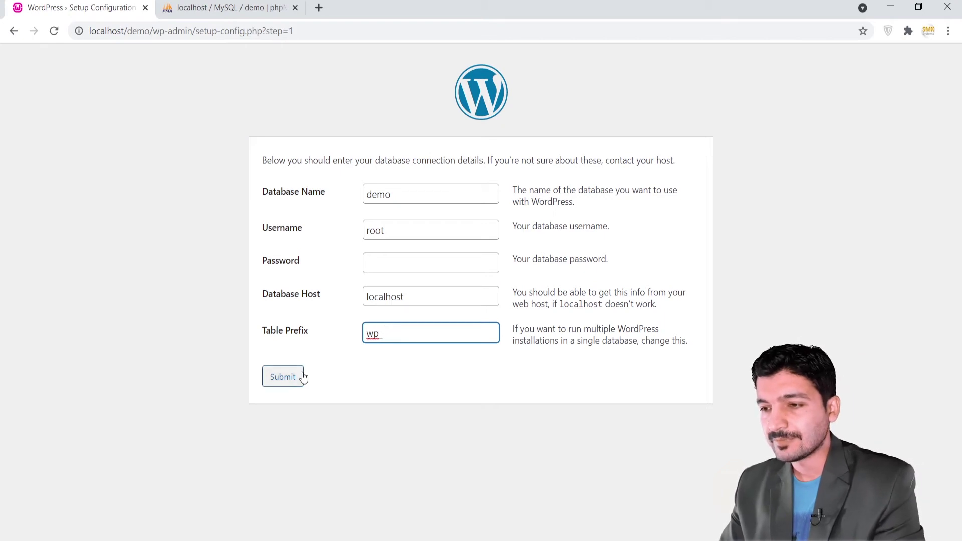
{"action": "left_click", "coordinate": [289, 381]}
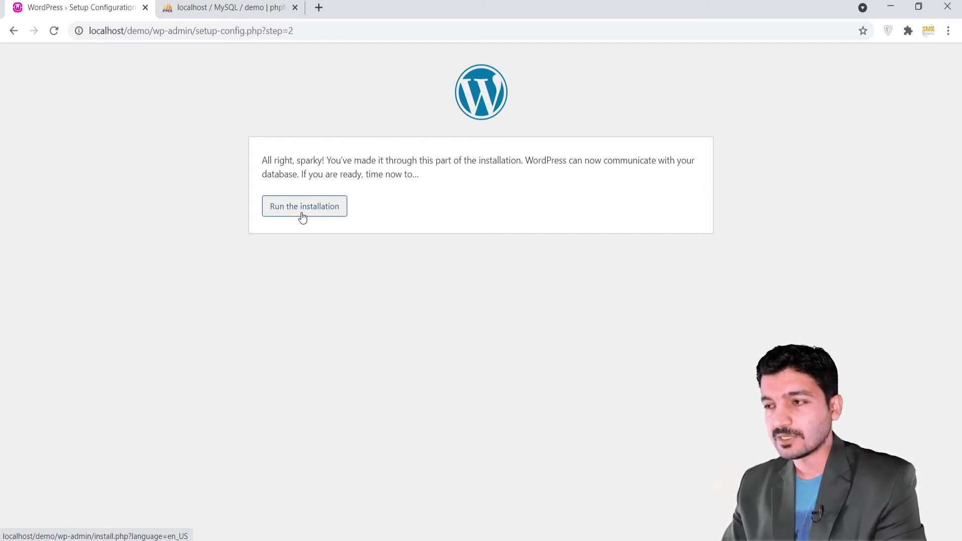
Run the WordPress installation to reach the site details form.
{"action": "left_click", "coordinate": [304, 212]}
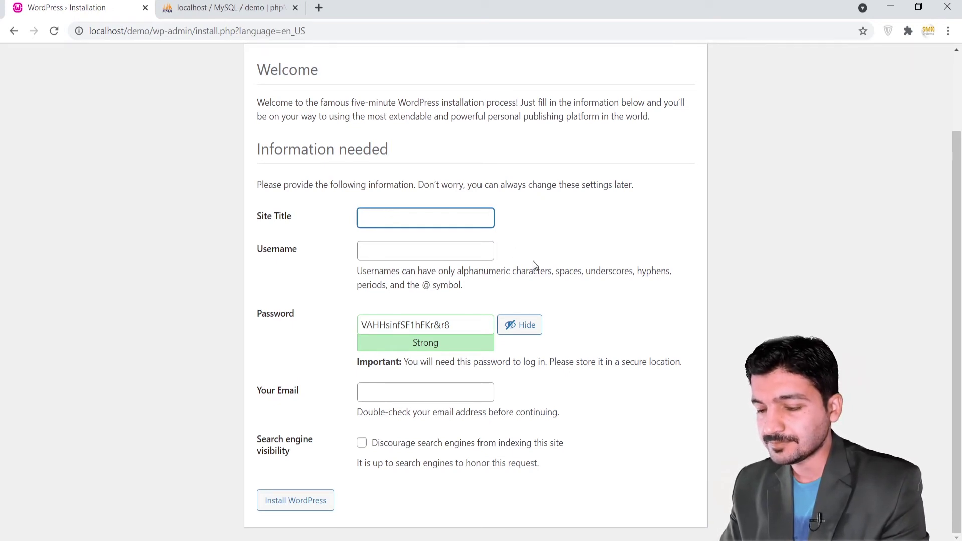
Enter site title 'My First Website', username admin, and replace the generated password with a short one.
{"action": "type", "text": "My F"}
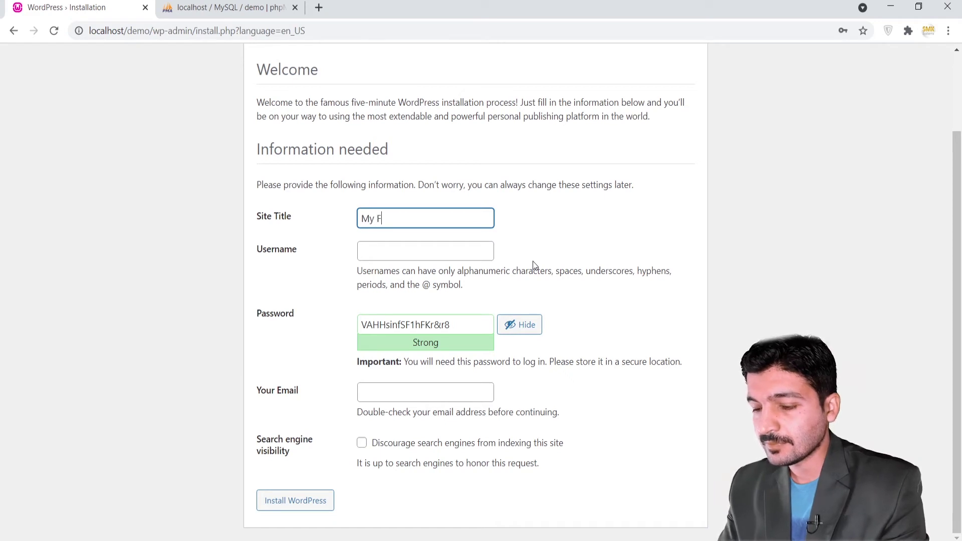
{"action": "type", "text": "irst W"}
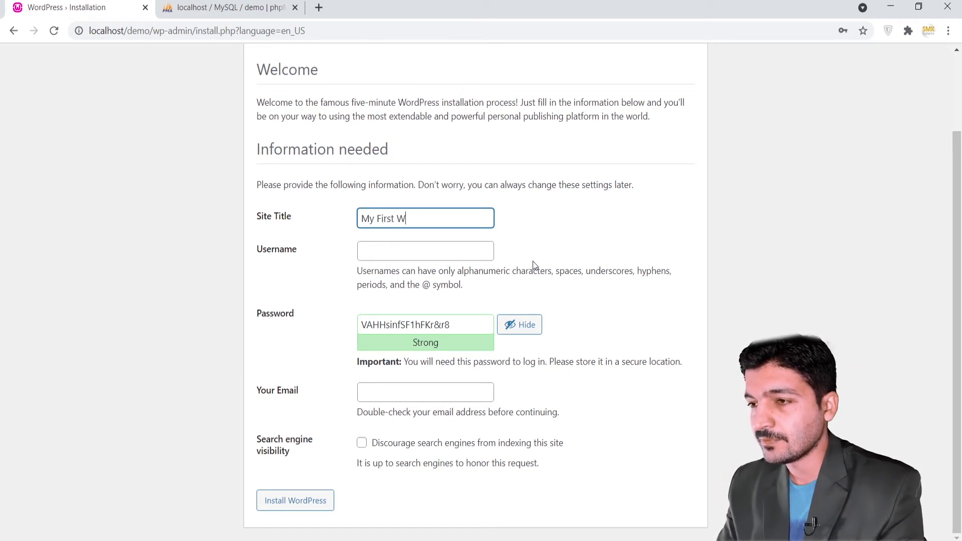
{"action": "type", "text": "ebsite"}
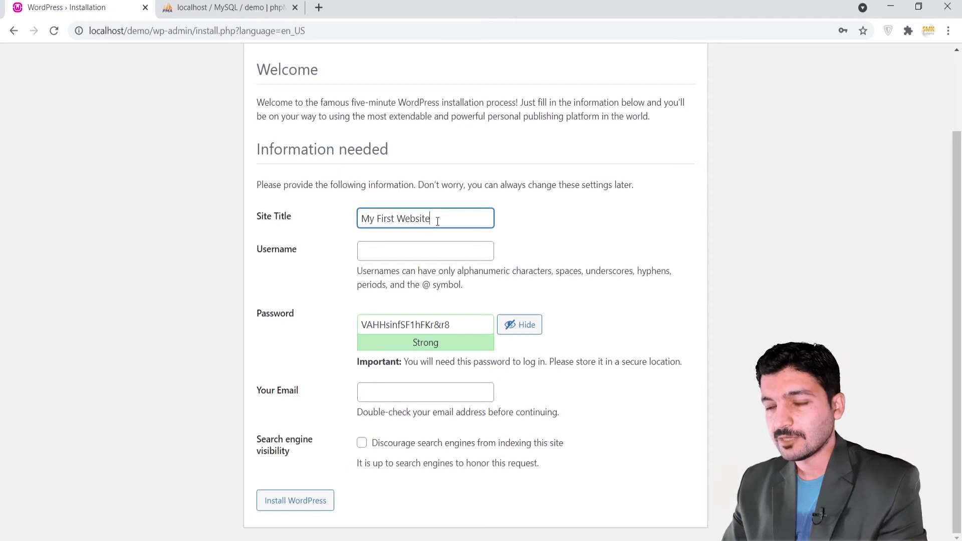
{"action": "left_click", "coordinate": [407, 246]}
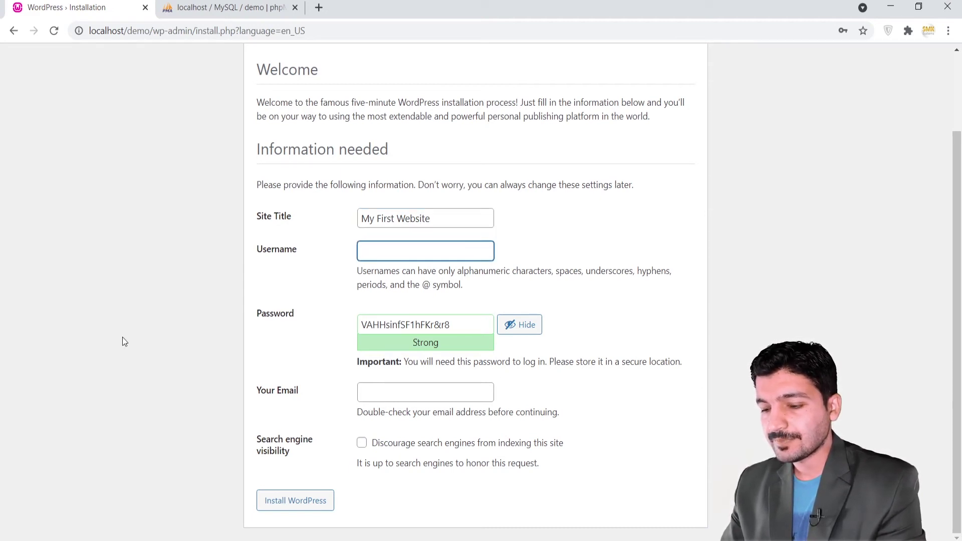
{"action": "type", "text": "admin"}
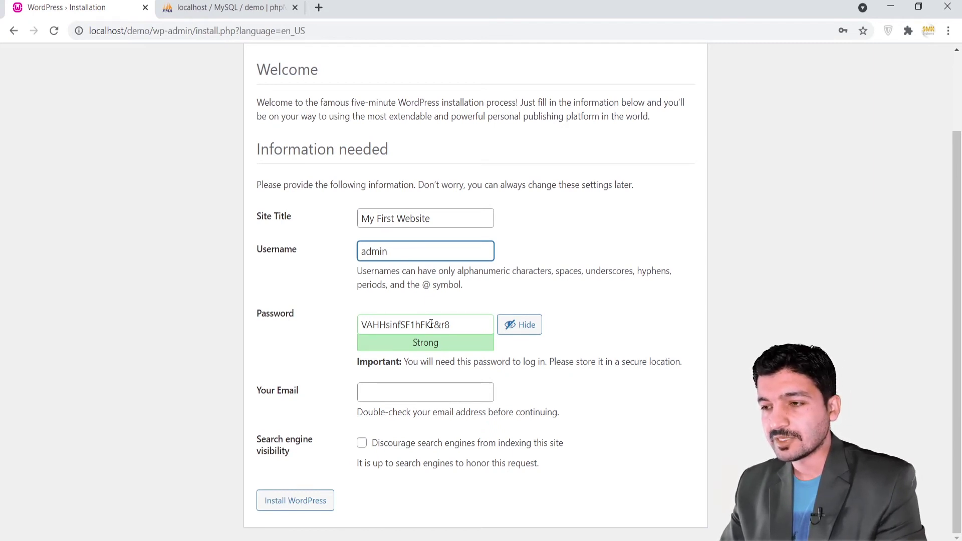
{"action": "left_click_drag", "start_coordinate": [453, 324], "coordinate": [358, 325]}
{"action": "key", "text": "BackSpace"}
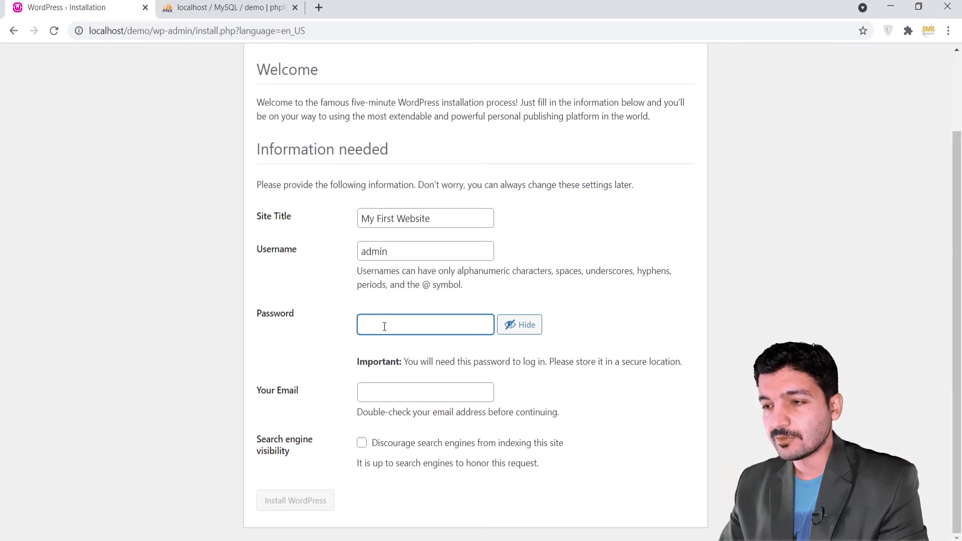
{"action": "type", "text": "Ad"}
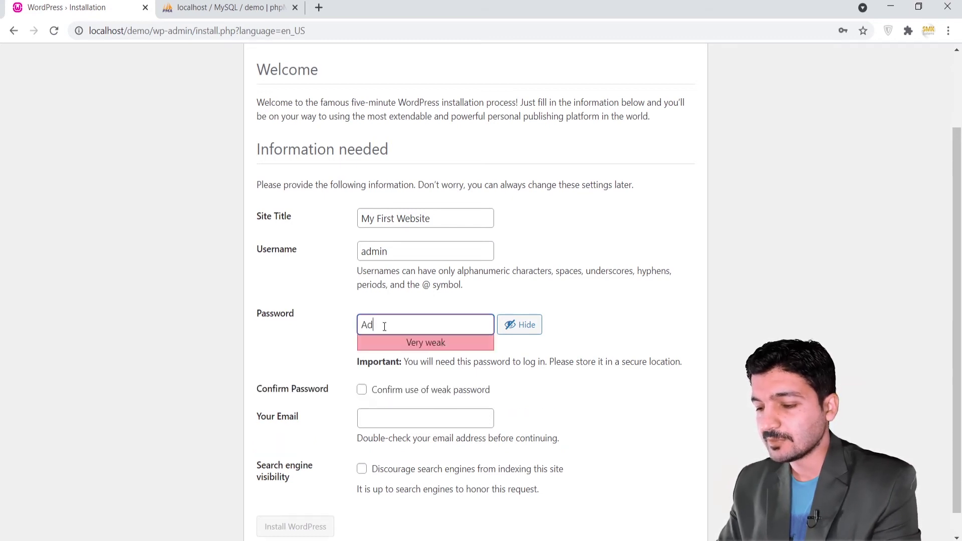
{"action": "key", "text": "BackSpace"}
{"action": "key", "text": "BackSpace"}
{"action": "type", "text": "admin"}
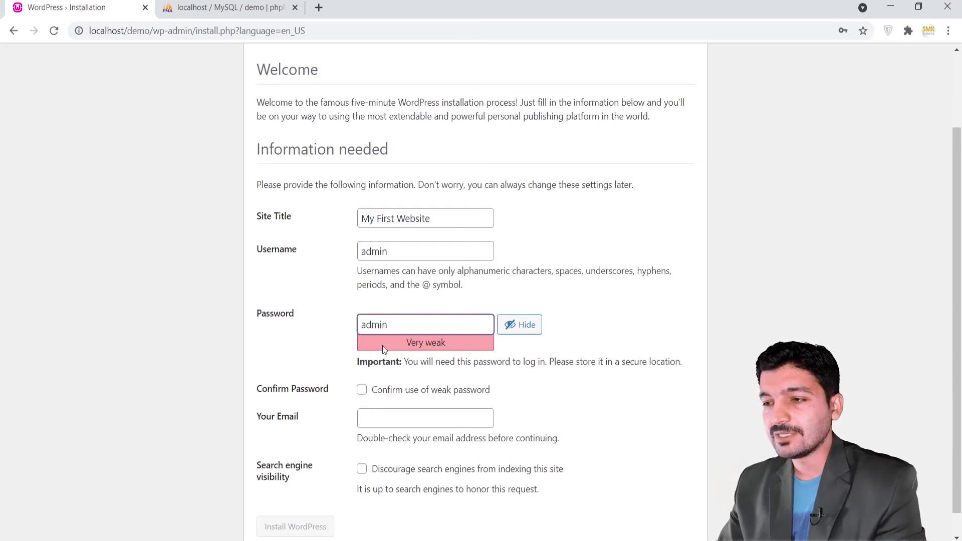
{"action": "scroll", "coordinate": [471, 358], "scroll_direction": "down", "scroll_amount": 1}
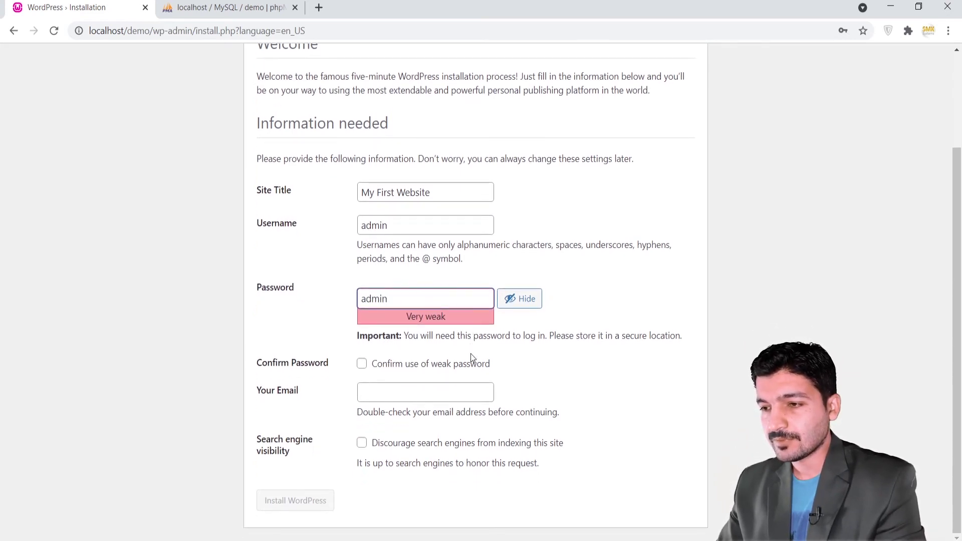
Check the new password and tick 'Confirm use of weak password'.
{"action": "double_click", "coordinate": [386, 299]}
{"action": "left_click", "coordinate": [373, 298]}
{"action": "left_click", "coordinate": [403, 298]}
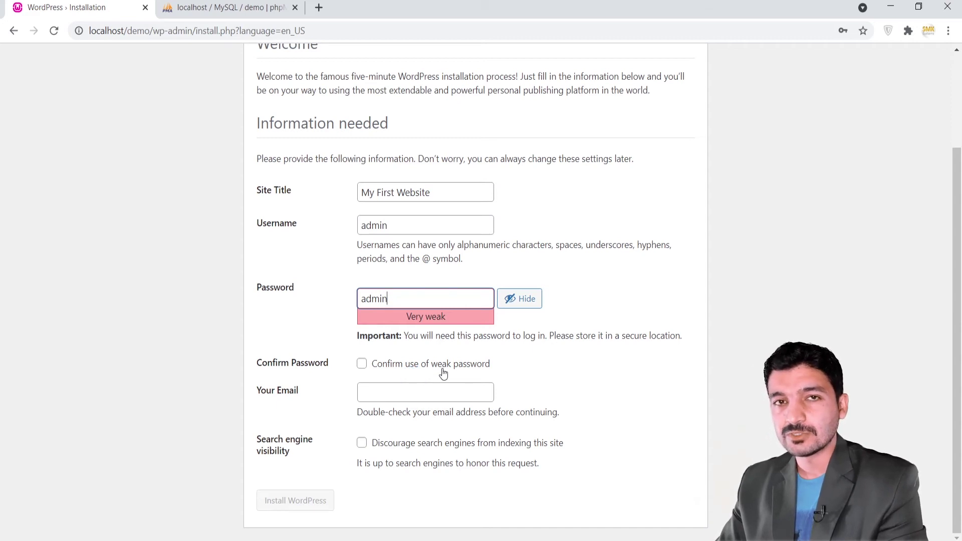
{"action": "left_click", "coordinate": [362, 368]}
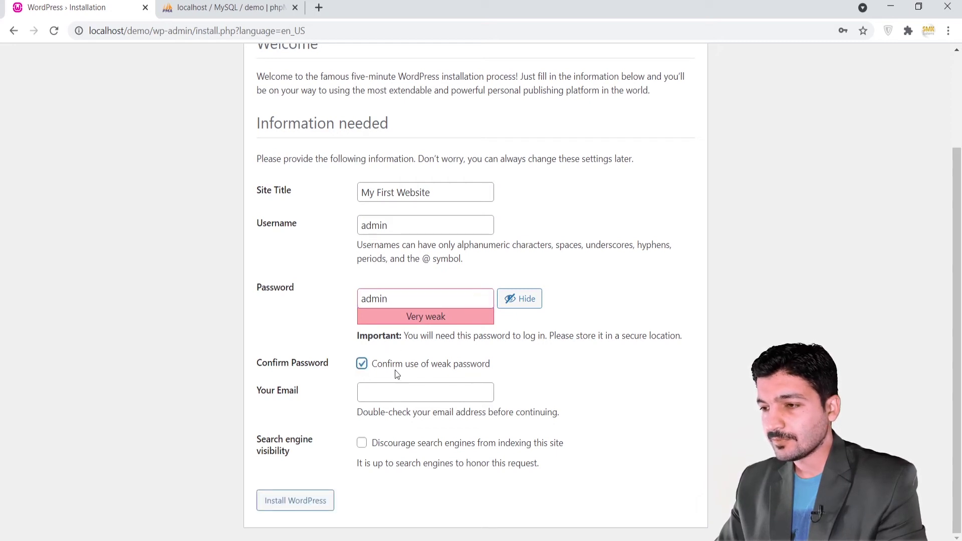
Enter an email address, install WordPress, and continue to the login page.
{"action": "left_click", "coordinate": [377, 395]}
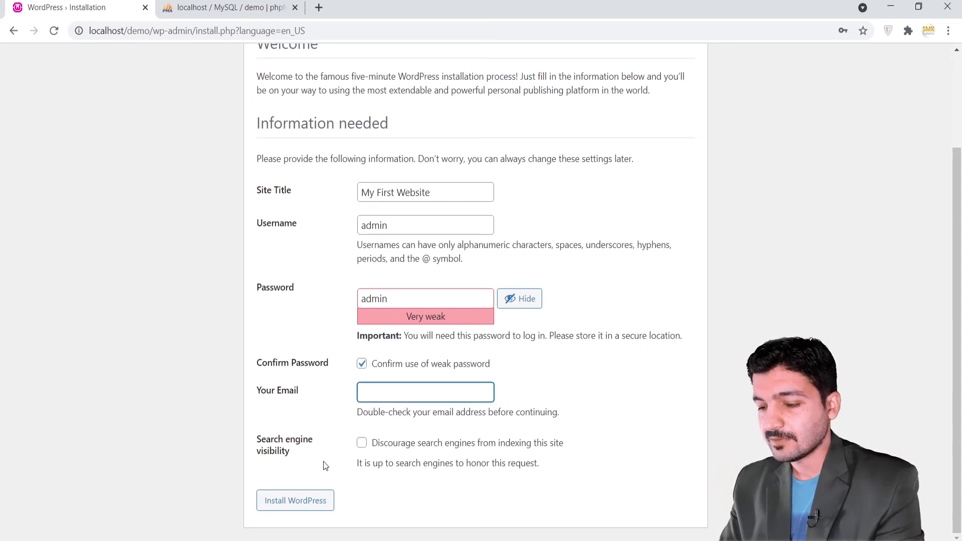
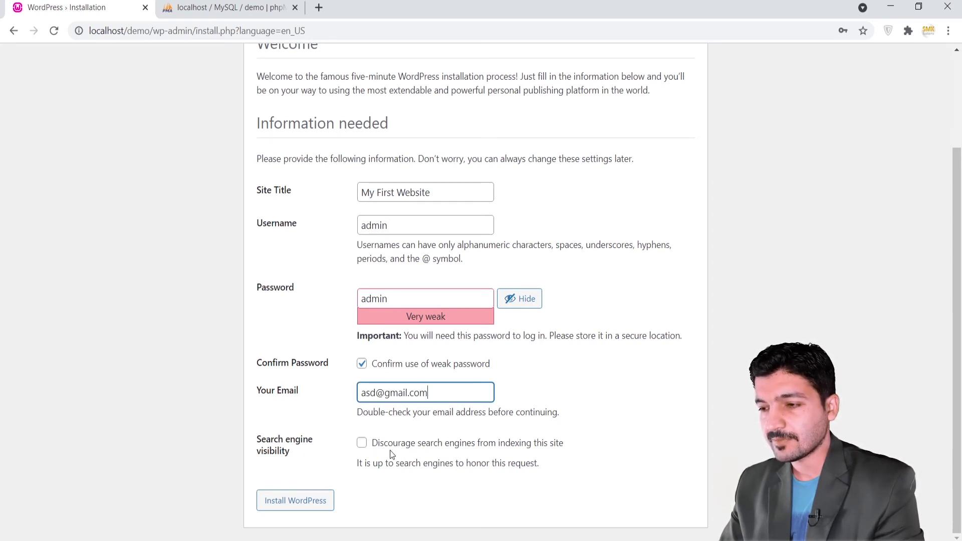
{"action": "left_click", "coordinate": [289, 508]}
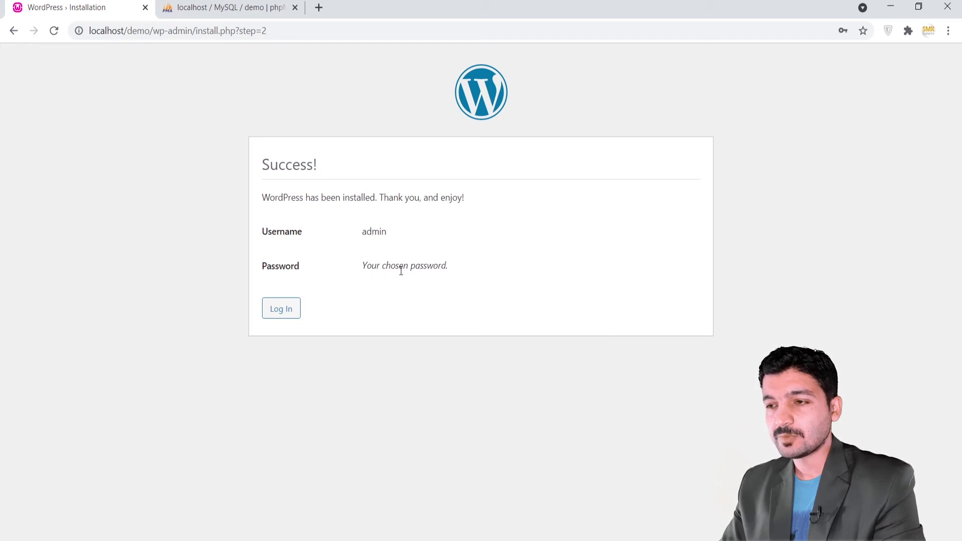
{"action": "triple_click", "coordinate": [372, 276]}
{"action": "key", "text": "Return"}
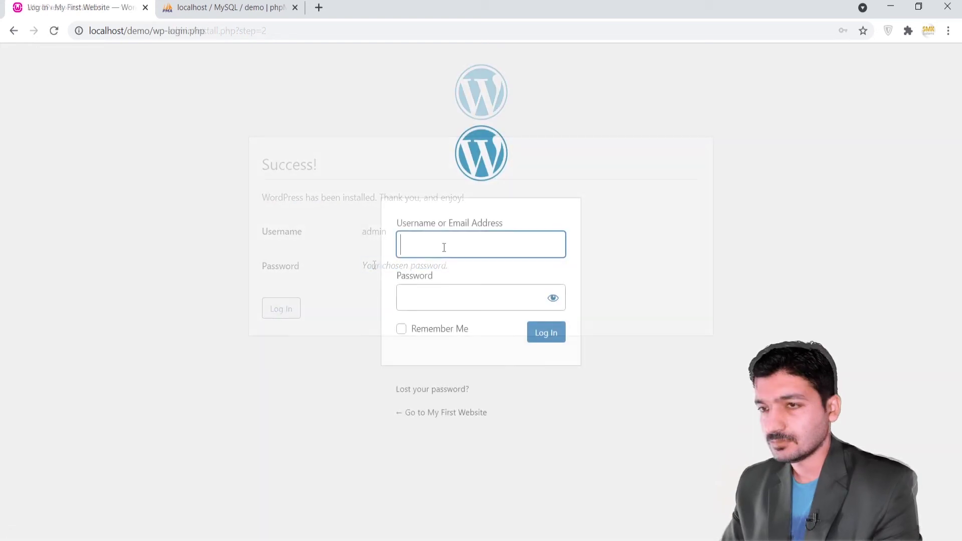
Sign in as admin with the account password and Remember Me ticked.
{"action": "type", "text": "admin"}
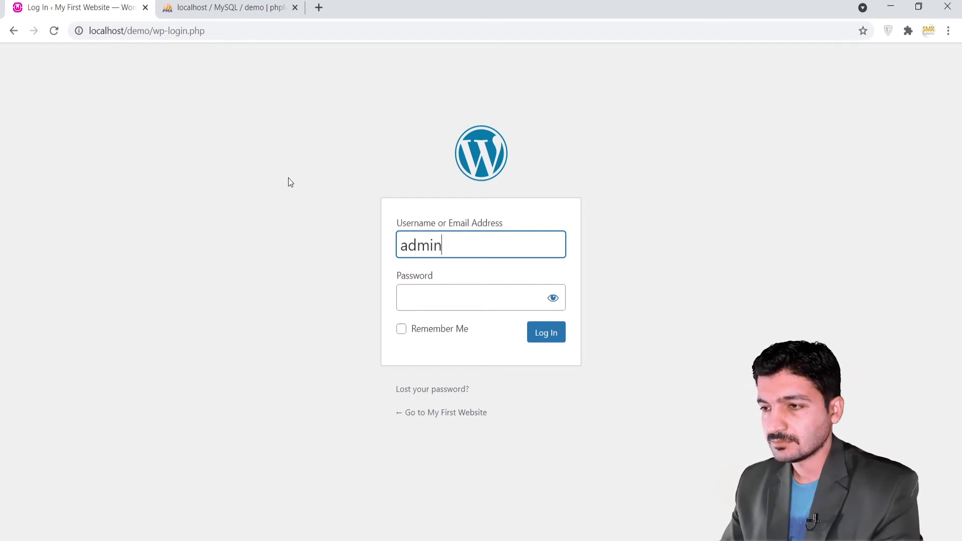
{"action": "left_click", "coordinate": [474, 299]}
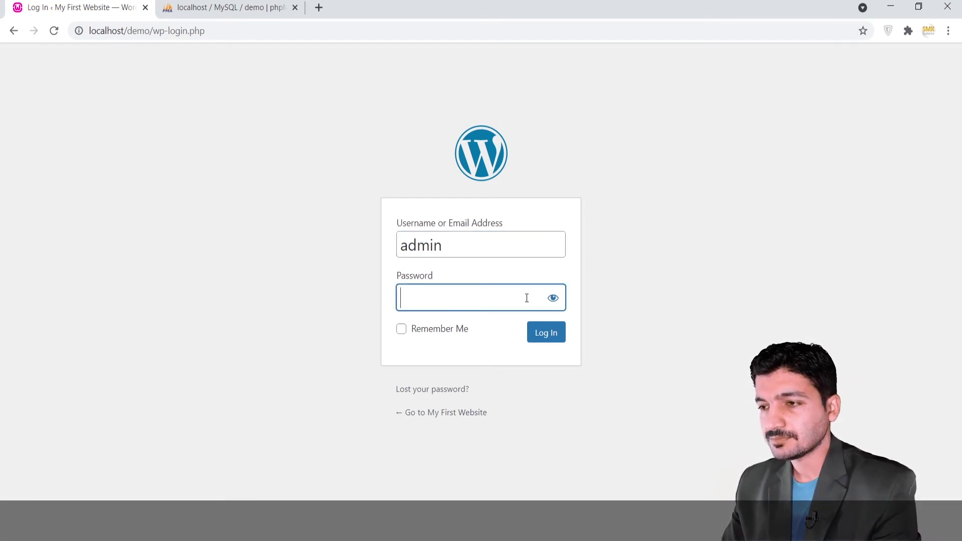
{"action": "type", "text": "admin"}
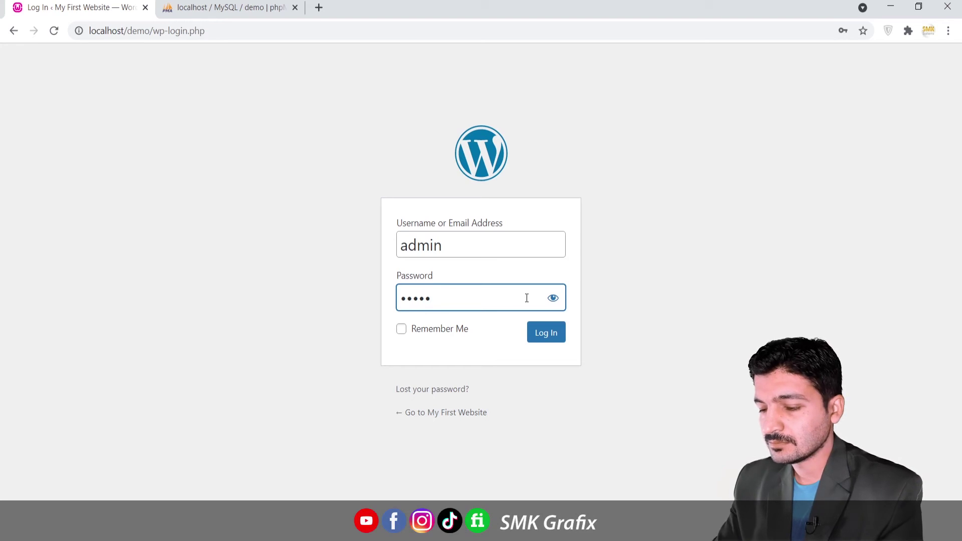
{"action": "left_click", "coordinate": [419, 333]}
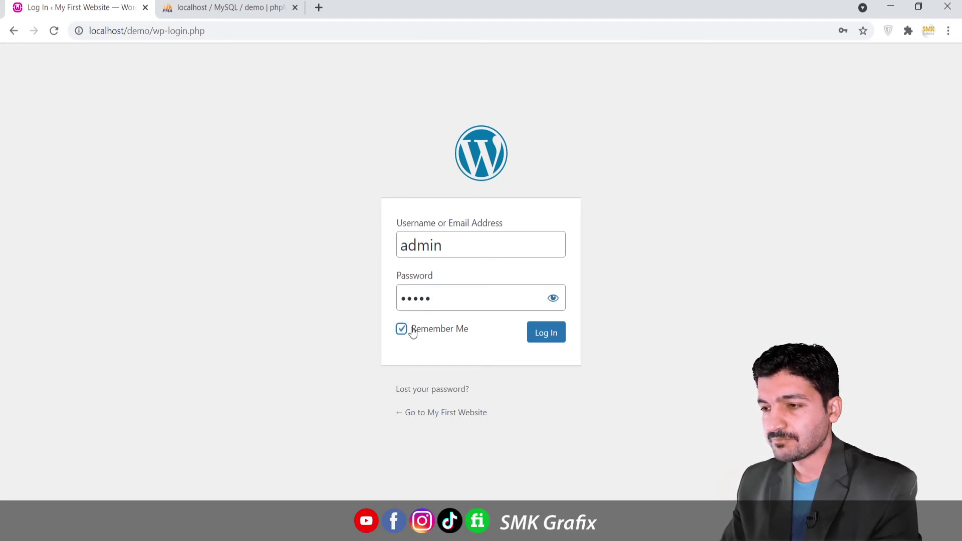
{"action": "left_click", "coordinate": [539, 335]}
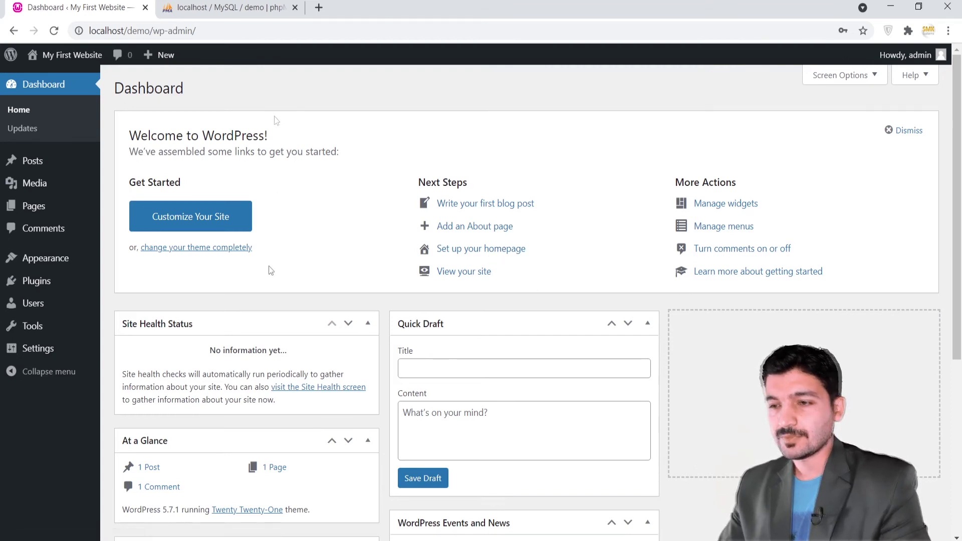
{"action": "scroll", "coordinate": [254, 338], "scroll_direction": "down", "scroll_amount": 6}
{"action": "scroll", "coordinate": [625, 419], "scroll_direction": "up", "scroll_amount": 6}
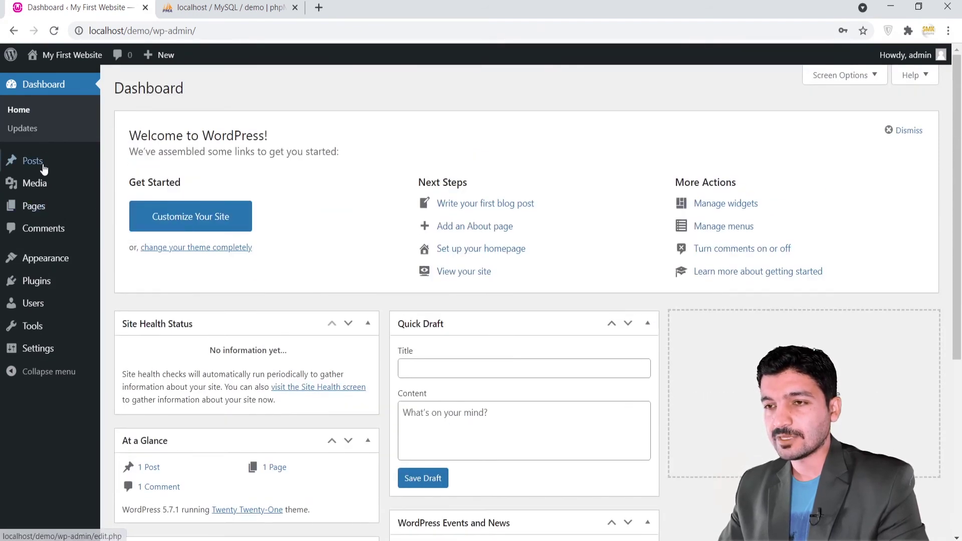
{"action": "mouse_move", "coordinate": [45, 211]}
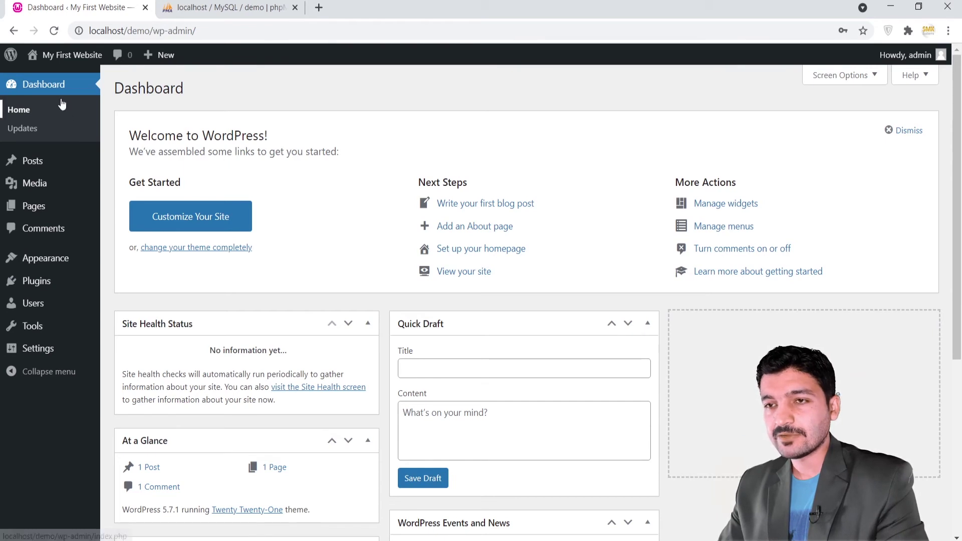
{"action": "mouse_move", "coordinate": [60, 64]}
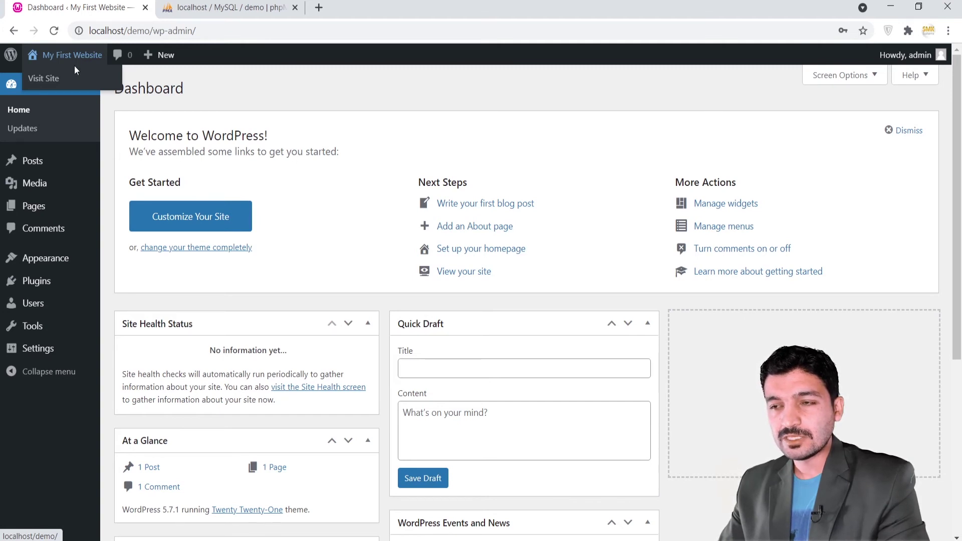
{"action": "left_click", "coordinate": [48, 87]}
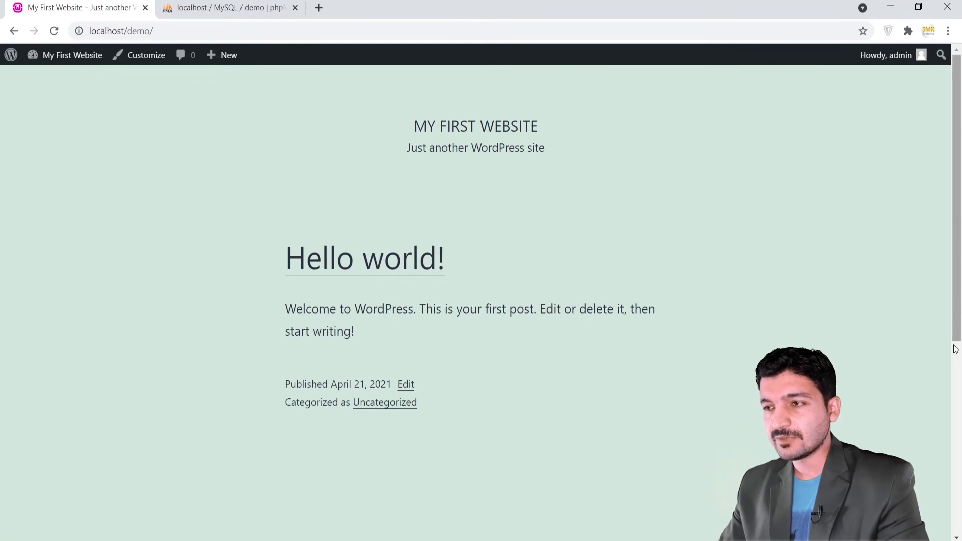
{"action": "scroll", "coordinate": [485, 476], "scroll_direction": "down", "scroll_amount": 7}
{"action": "scroll", "coordinate": [1, 426], "scroll_direction": "up", "scroll_amount": 7}
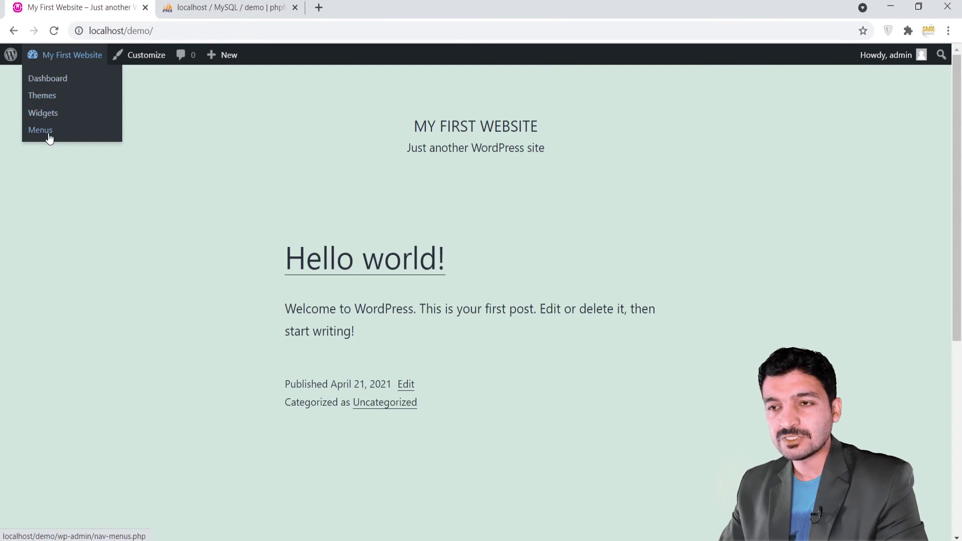
{"action": "left_click", "coordinate": [41, 85]}
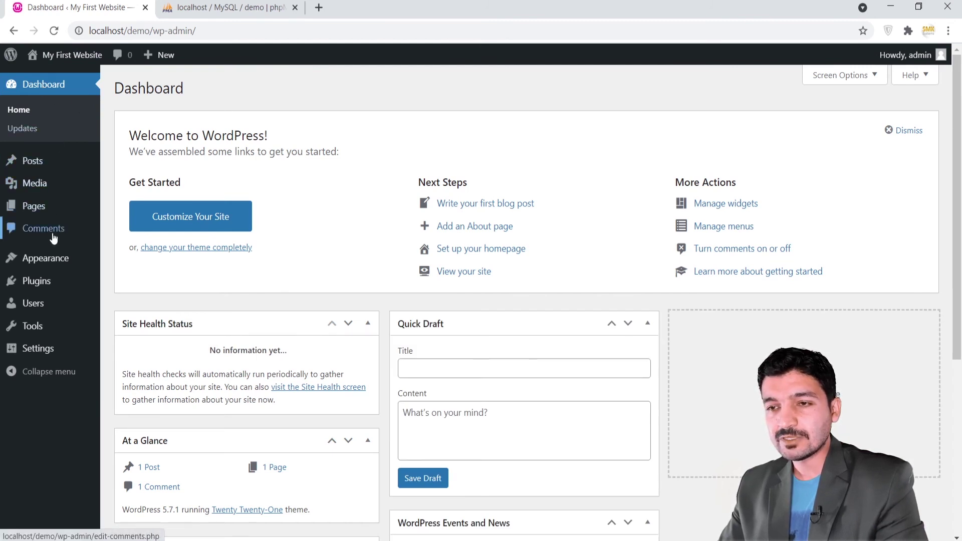
Go to Appearance > Themes to view the installed themes.
{"action": "mouse_move", "coordinate": [65, 260]}
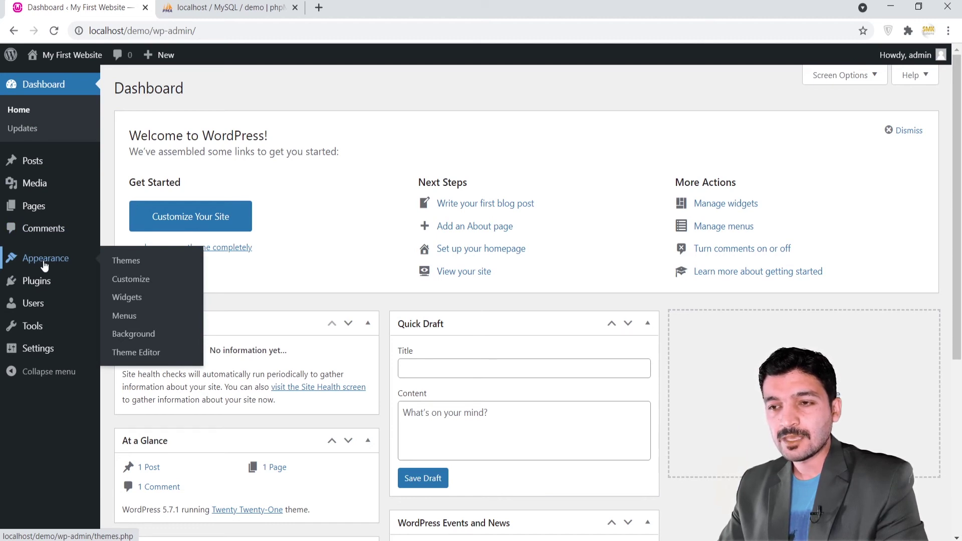
{"action": "left_click", "coordinate": [134, 264]}
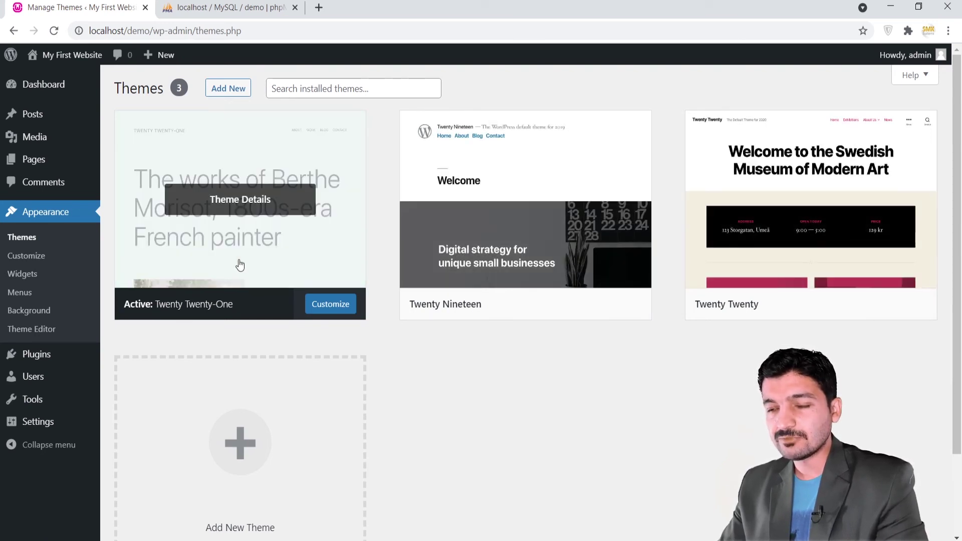
{"action": "left_click", "coordinate": [296, 87]}
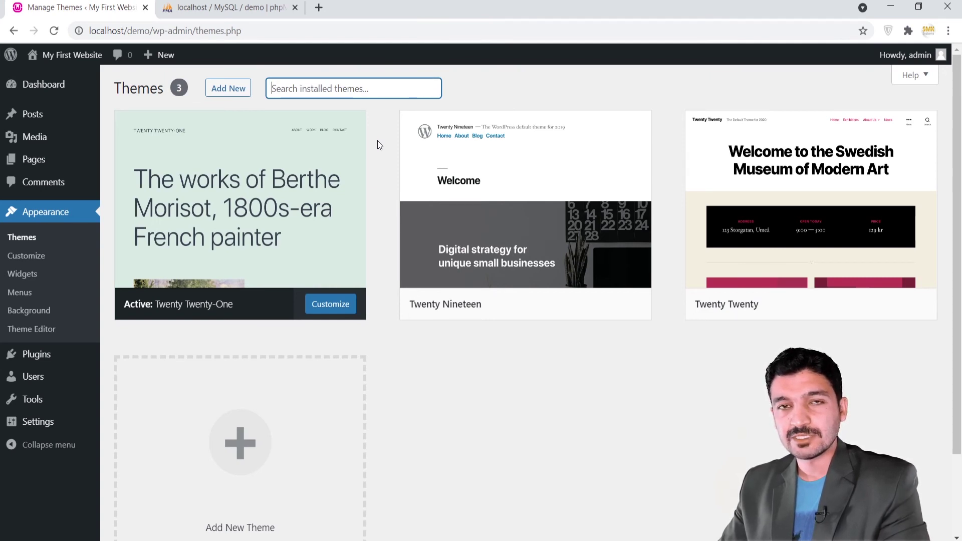
{"action": "mouse_move", "coordinate": [444, 193]}
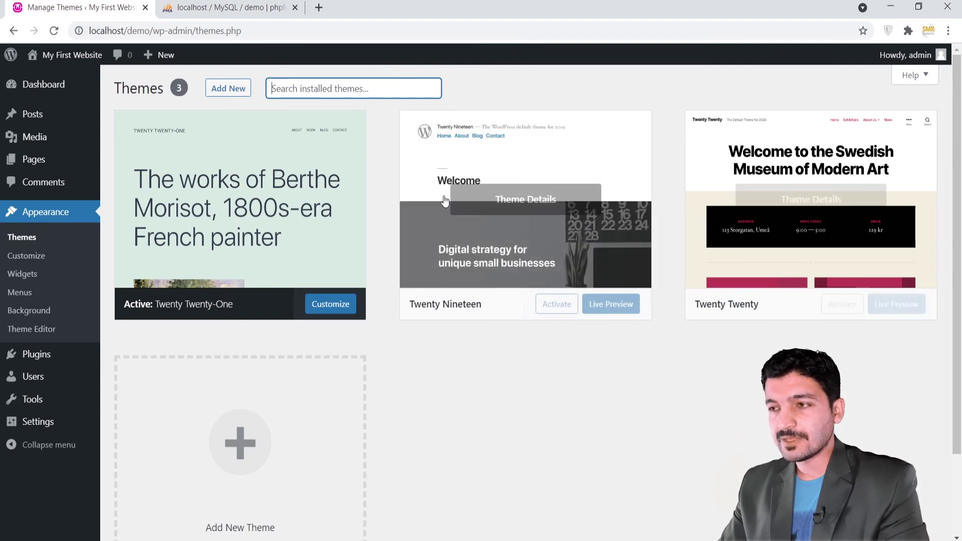
{"action": "mouse_move", "coordinate": [326, 126]}
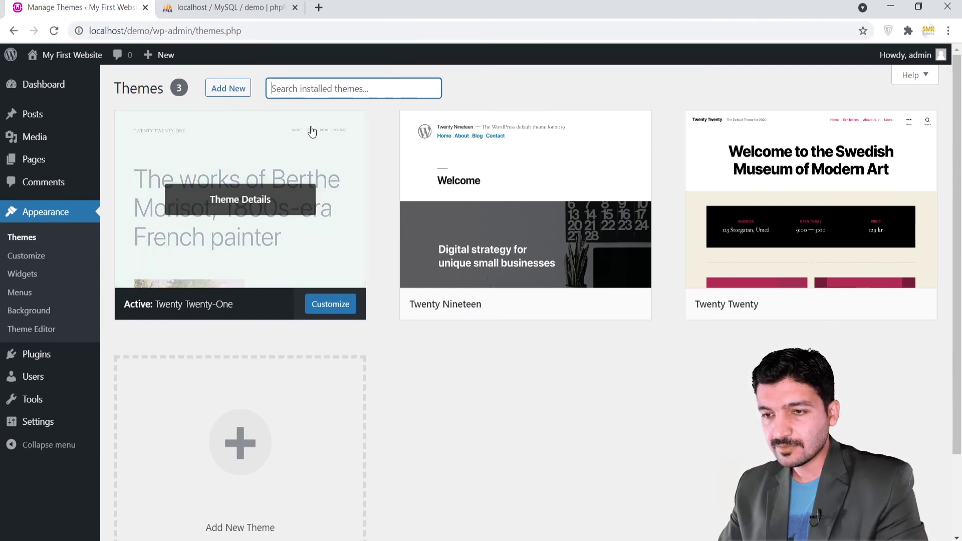
{"action": "scroll", "coordinate": [503, 344], "scroll_direction": "down", "scroll_amount": 2}
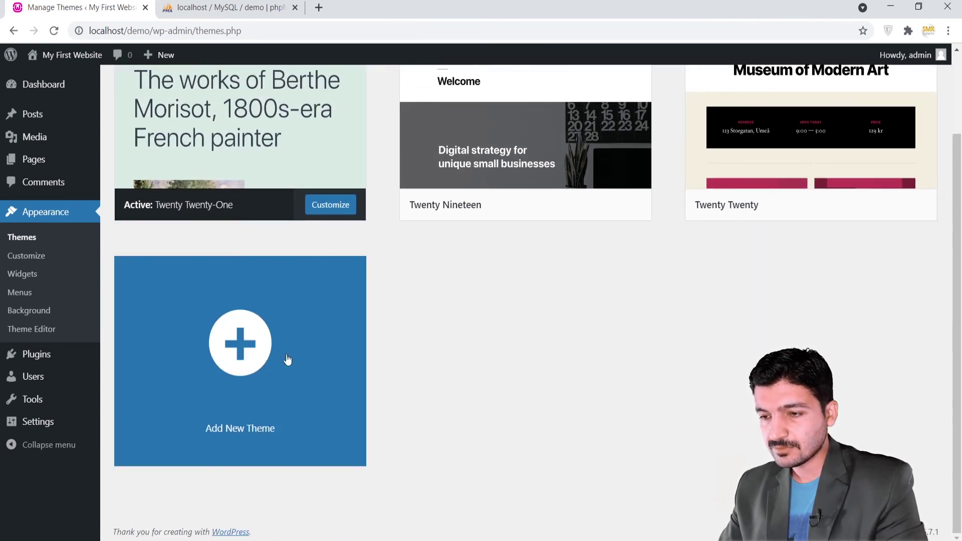
{"action": "scroll", "coordinate": [437, 359], "scroll_direction": "up", "scroll_amount": 1}
{"action": "scroll", "coordinate": [439, 359], "scroll_direction": "up", "scroll_amount": 1}
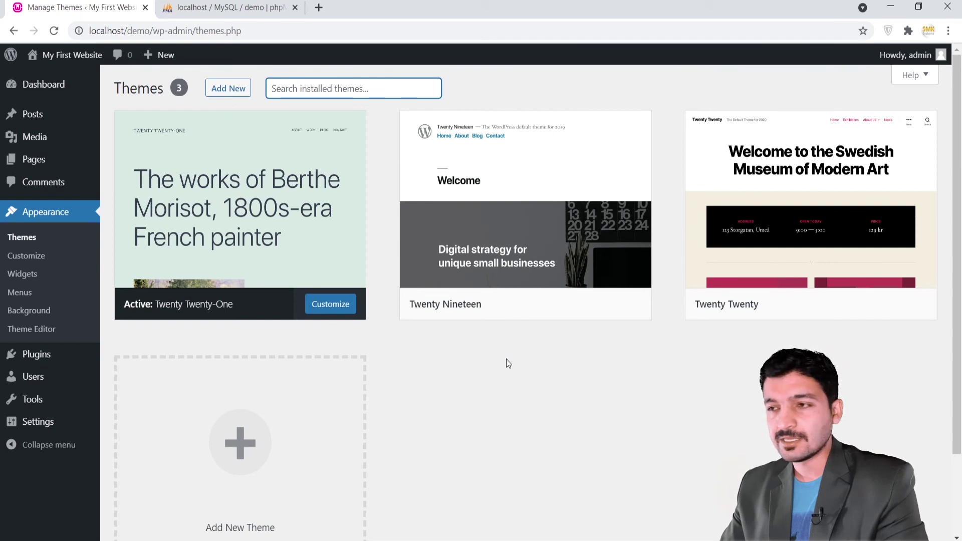
{"action": "mouse_move", "coordinate": [542, 252]}
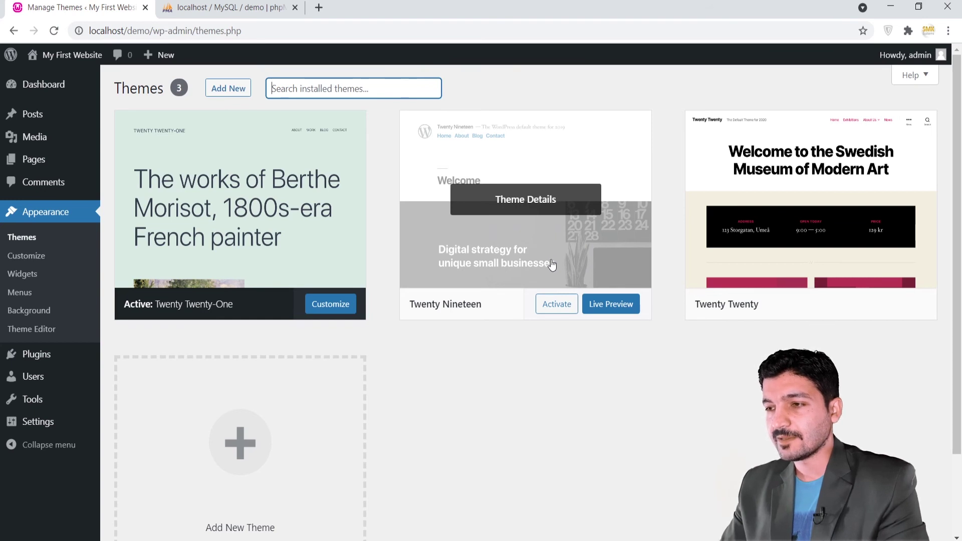
Activate the Twenty Nineteen theme, replacing Twenty Twenty-One.
{"action": "left_click", "coordinate": [557, 308]}
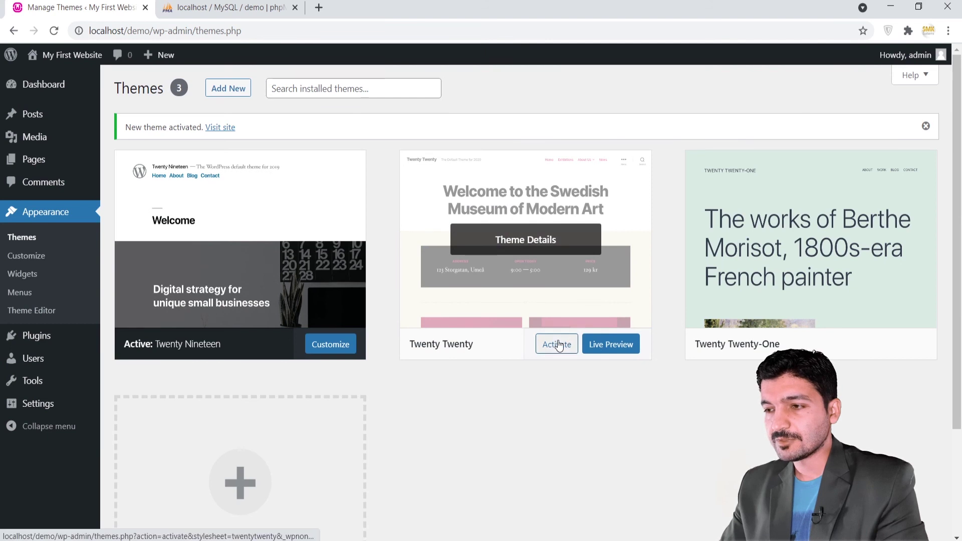
{"action": "mouse_move", "coordinate": [588, 243]}
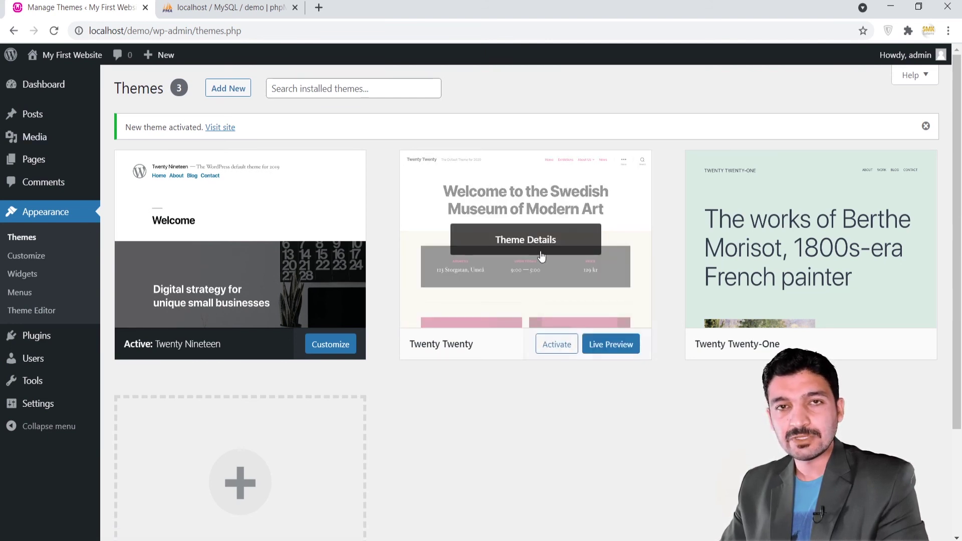
{"action": "mouse_move", "coordinate": [73, 58]}
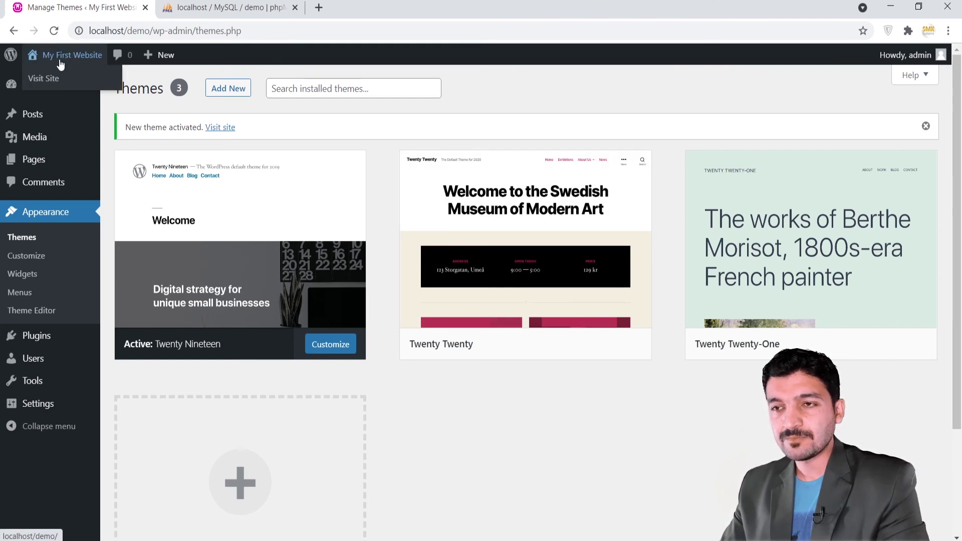
View the front page in Twenty Nineteen in a new tab, then return to Themes.
{"action": "right_click", "coordinate": [48, 80]}
{"action": "left_click", "coordinate": [61, 89]}
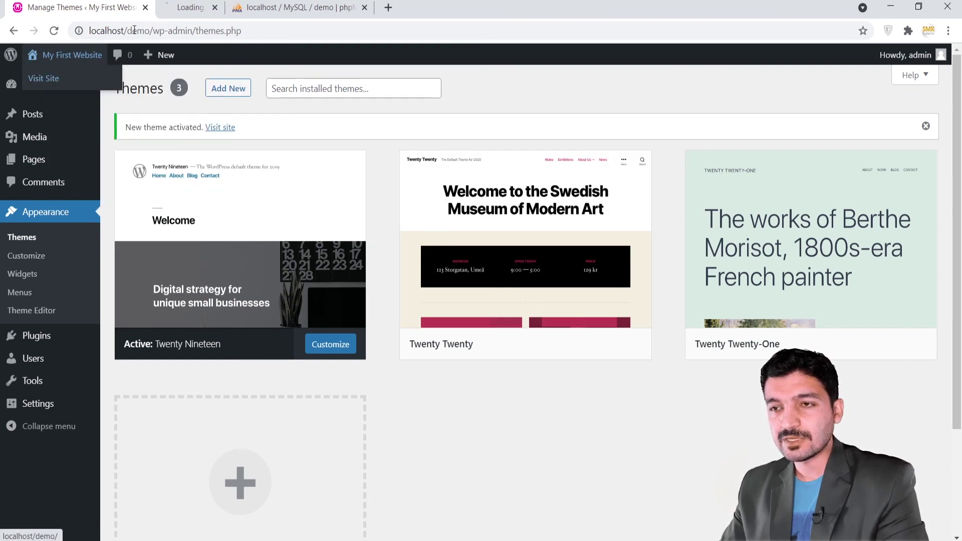
{"action": "left_click", "coordinate": [172, 7]}
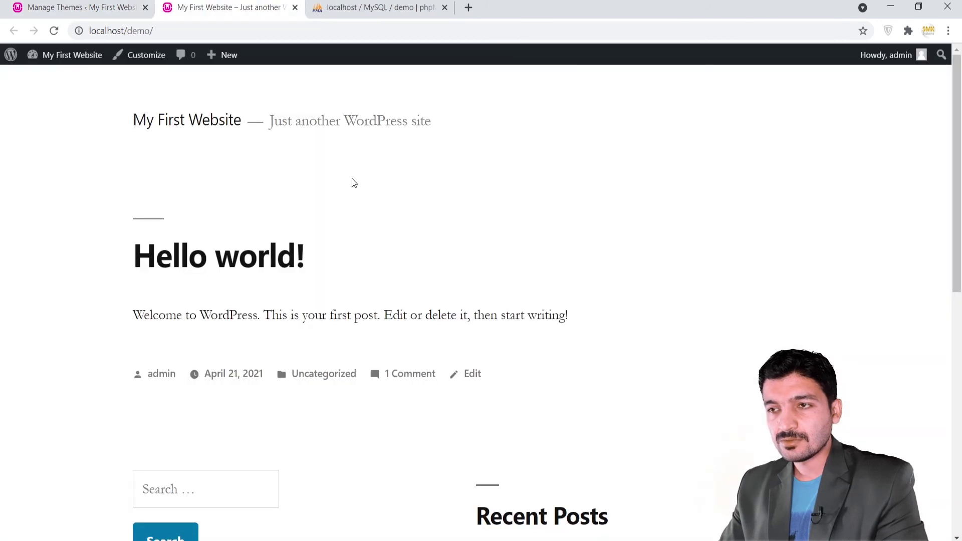
{"action": "scroll", "coordinate": [103, 332], "scroll_direction": "down", "scroll_amount": 10}
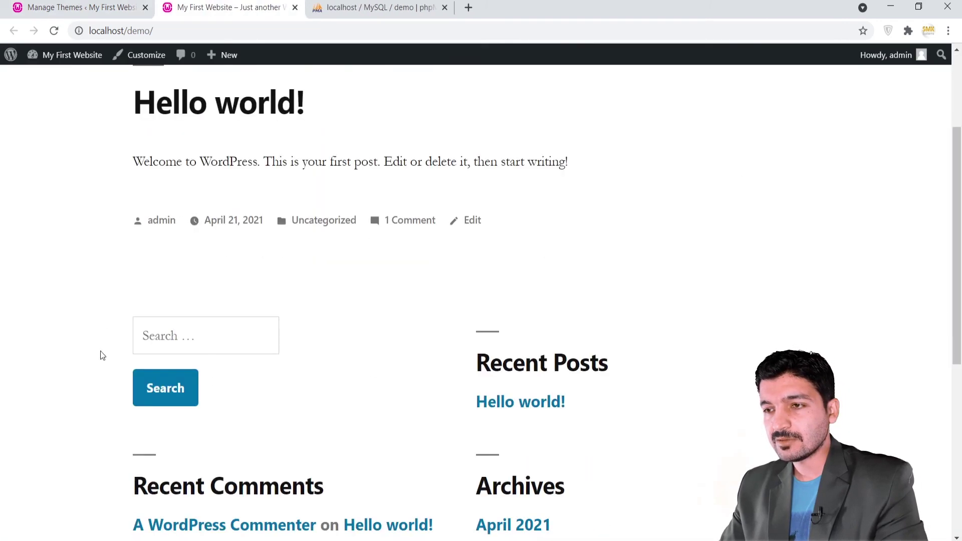
{"action": "scroll", "coordinate": [619, 430], "scroll_direction": "up", "scroll_amount": 10}
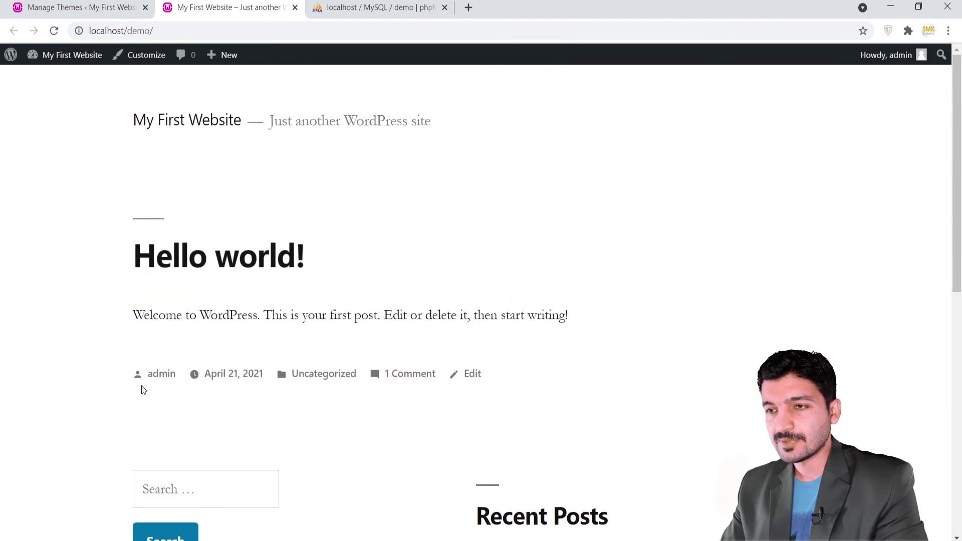
{"action": "left_click", "coordinate": [90, 6]}
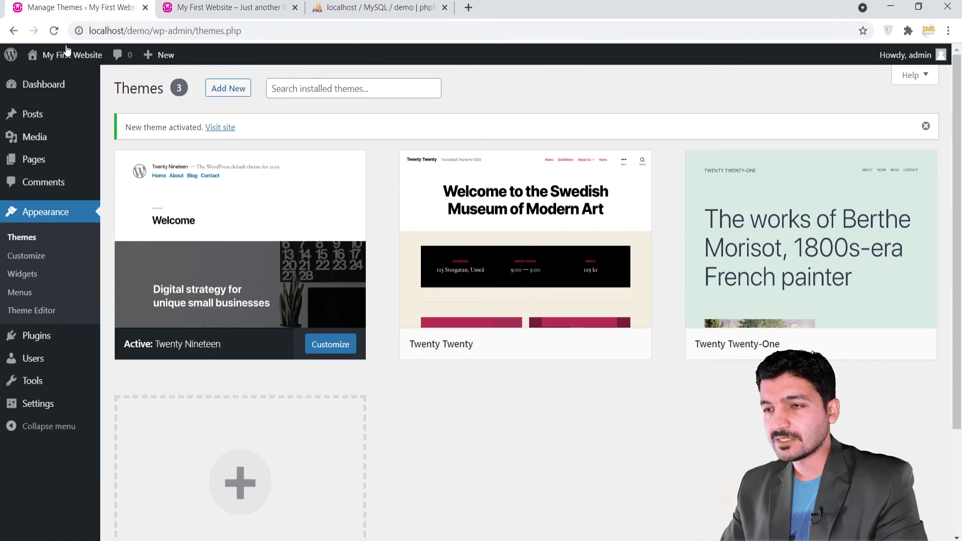
Start a Live Preview of the Twenty Twenty theme.
{"action": "mouse_move", "coordinate": [536, 282]}
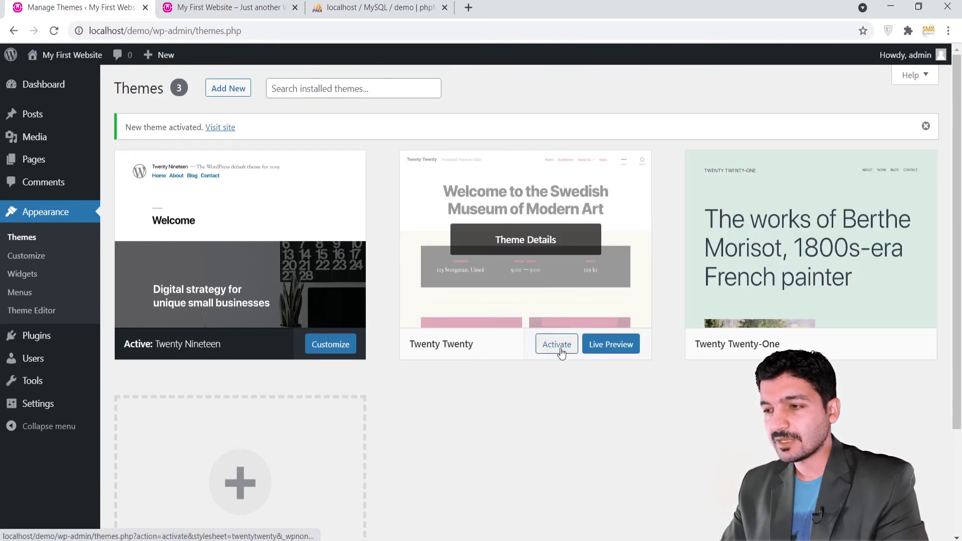
{"action": "left_click", "coordinate": [606, 351]}
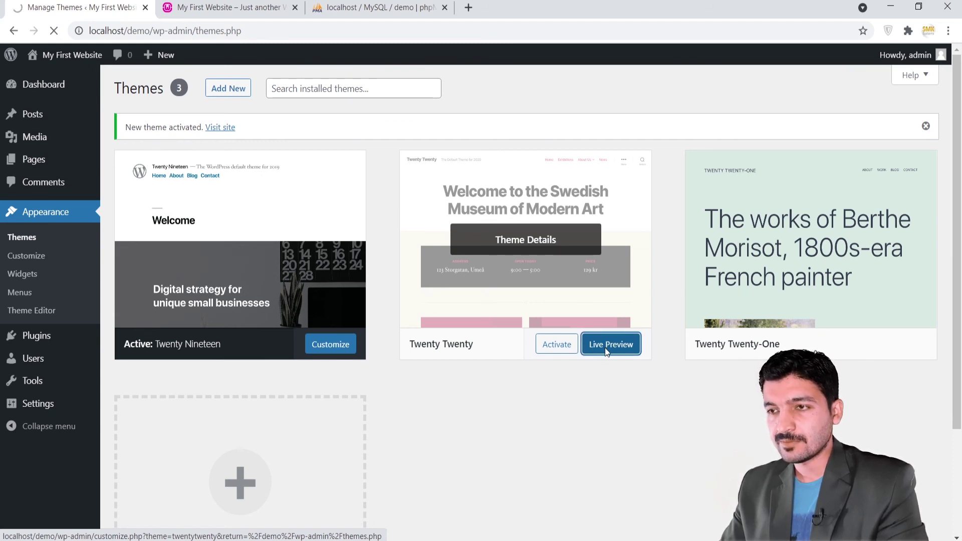
{"action": "scroll", "coordinate": [444, 274], "scroll_direction": "down", "scroll_amount": 10}
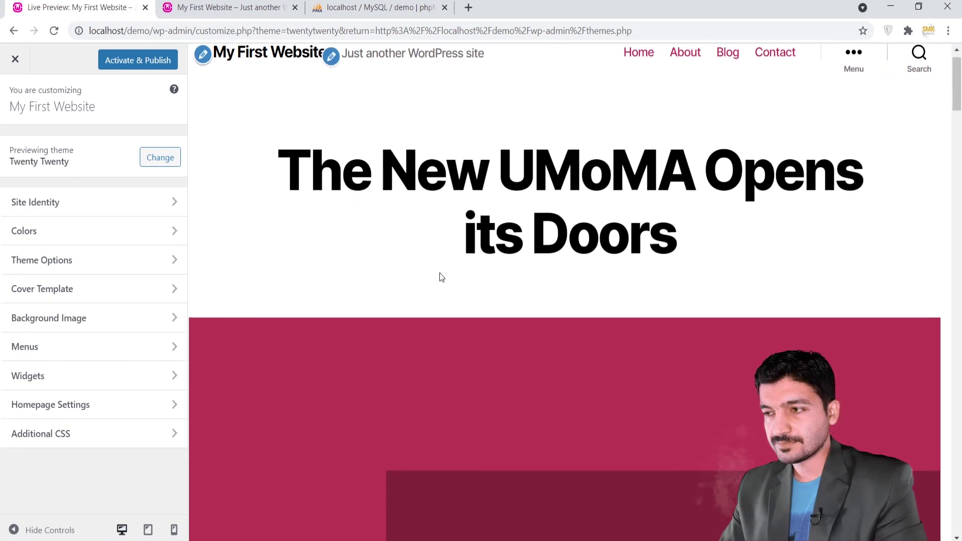
{"action": "scroll", "coordinate": [440, 273], "scroll_direction": "down", "scroll_amount": 15}
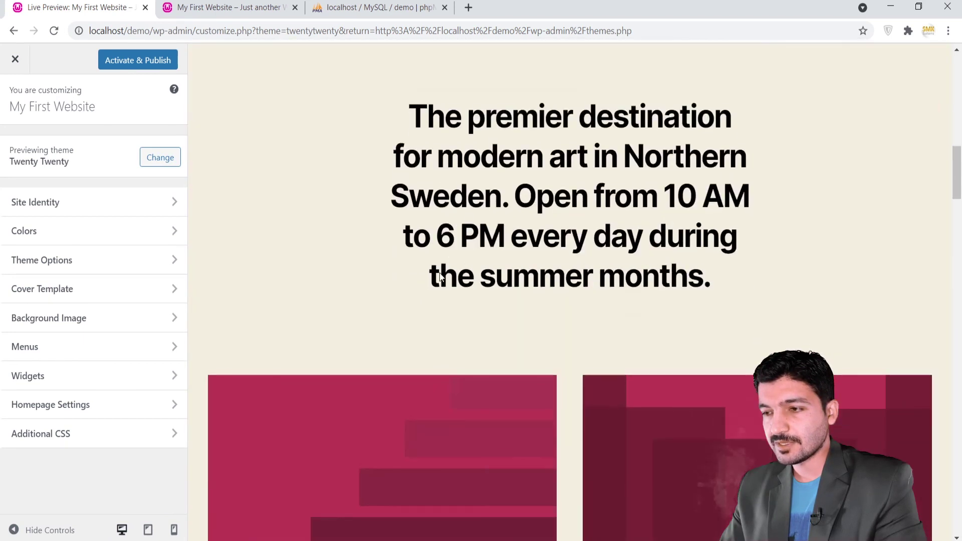
{"action": "scroll", "coordinate": [440, 276], "scroll_direction": "down", "scroll_amount": 15}
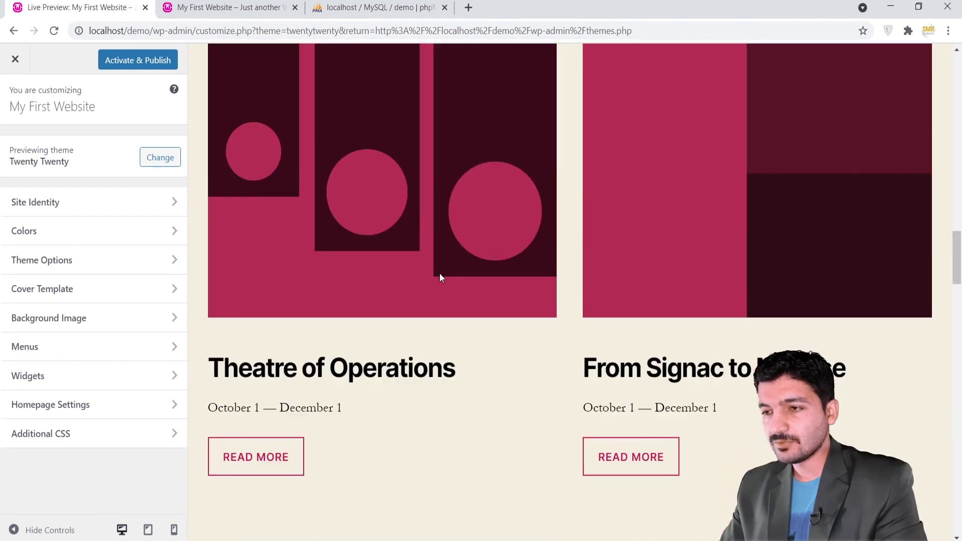
{"action": "scroll", "coordinate": [440, 279], "scroll_direction": "down", "scroll_amount": 15}
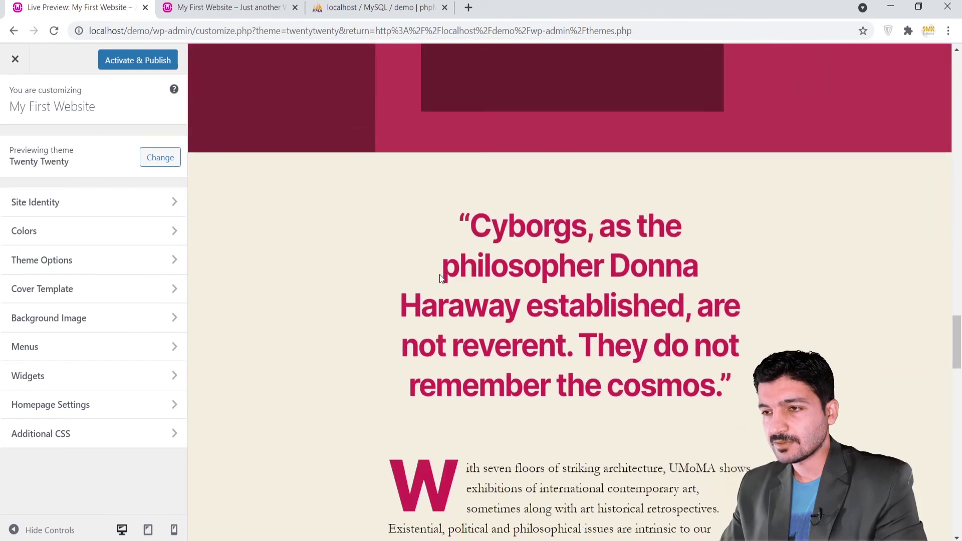
{"action": "scroll", "coordinate": [440, 276], "scroll_direction": "down", "scroll_amount": 12}
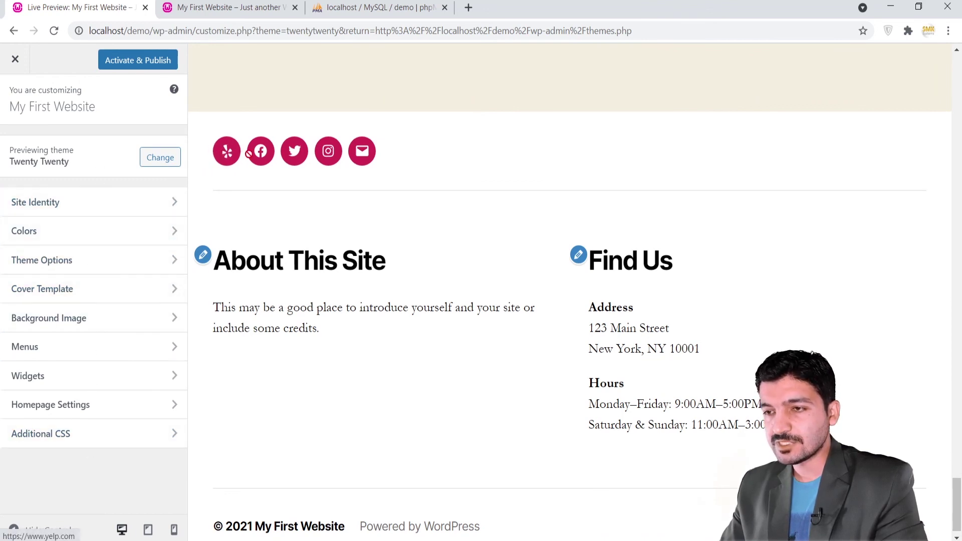
{"action": "scroll", "coordinate": [590, 341], "scroll_direction": "up", "scroll_amount": 15}
{"action": "scroll", "coordinate": [590, 342], "scroll_direction": "up", "scroll_amount": 3}
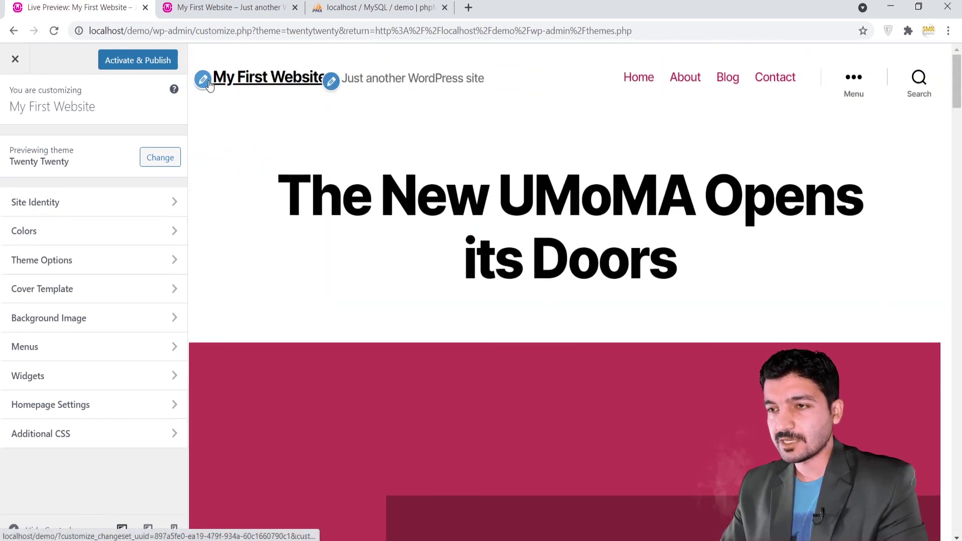
Rename the site title to 'New Wordpress Website' and activate and publish Twenty Twenty.
{"action": "left_click", "coordinate": [331, 84]}
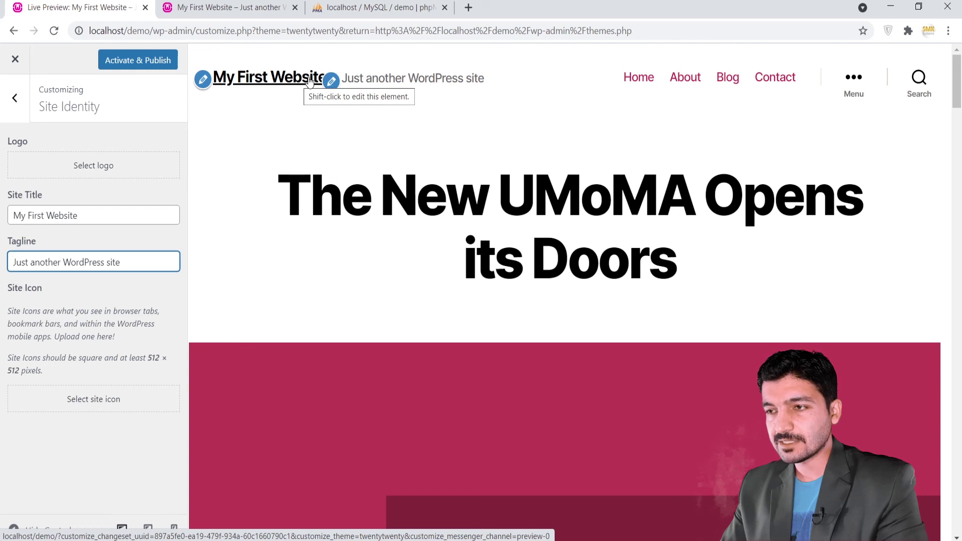
{"action": "left_click", "coordinate": [55, 220]}
{"action": "key", "text": "ctrl+a"}
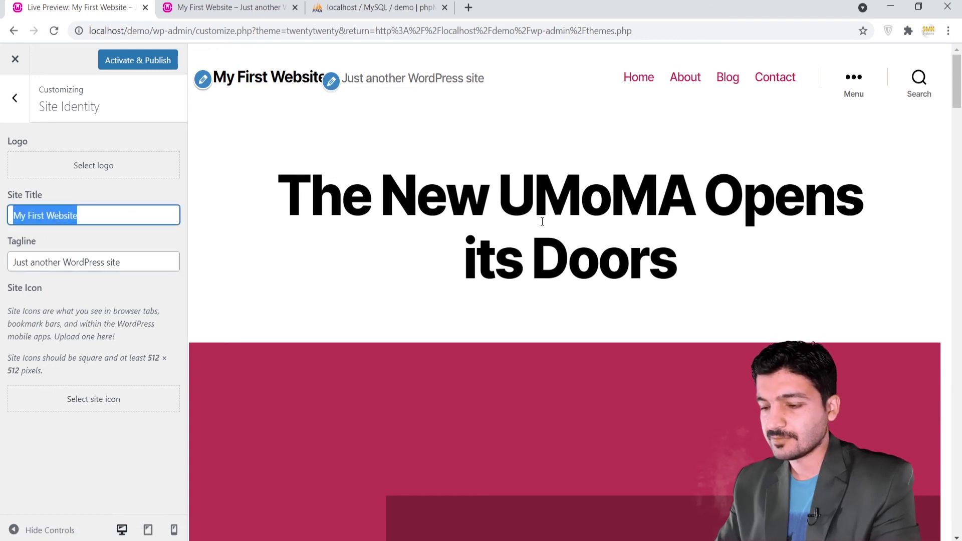
{"action": "type", "text": "New Wordpress "}
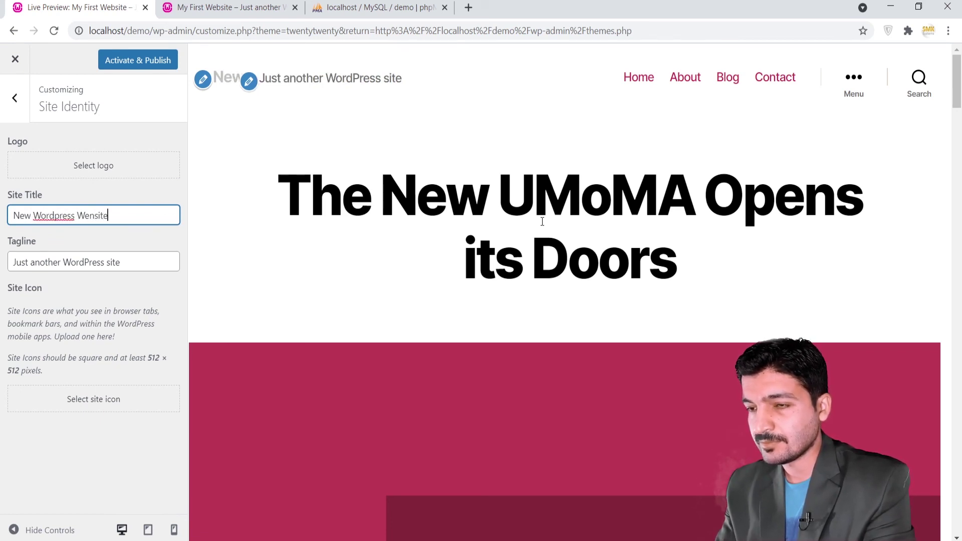
{"action": "type", "text": "Wensite"}
{"action": "key", "text": "BackSpace"}
{"action": "key", "text": "BackSpace"}
{"action": "key", "text": "BackSpace"}
{"action": "key", "text": "BackSpace"}
{"action": "key", "text": "BackSpace"}
{"action": "type", "text": "bsite"}
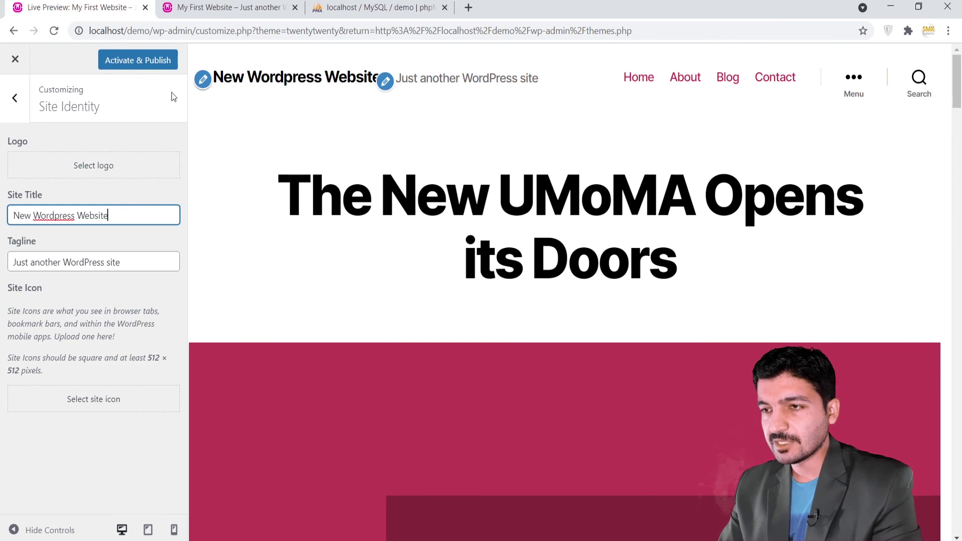
{"action": "left_click", "coordinate": [146, 67]}
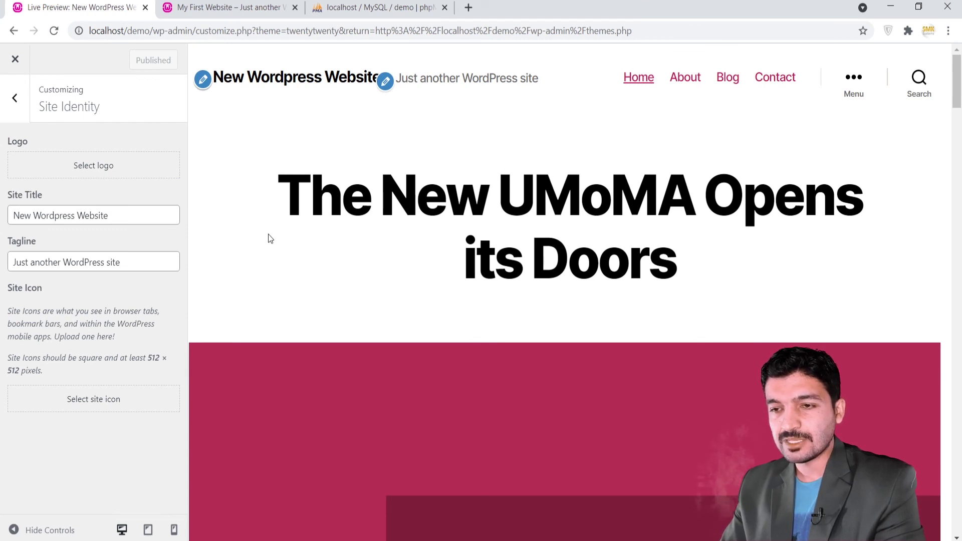
{"action": "scroll", "coordinate": [269, 234], "scroll_direction": "down", "scroll_amount": 12}
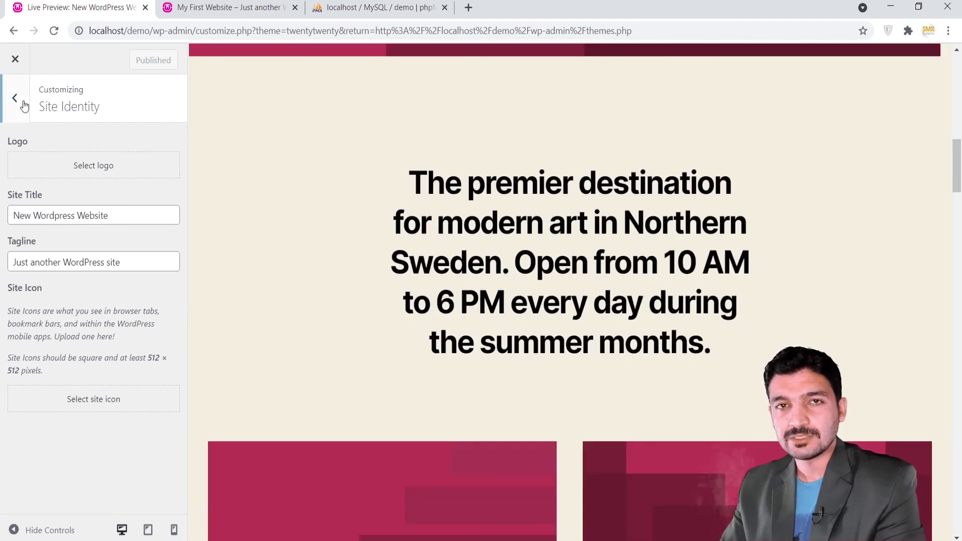